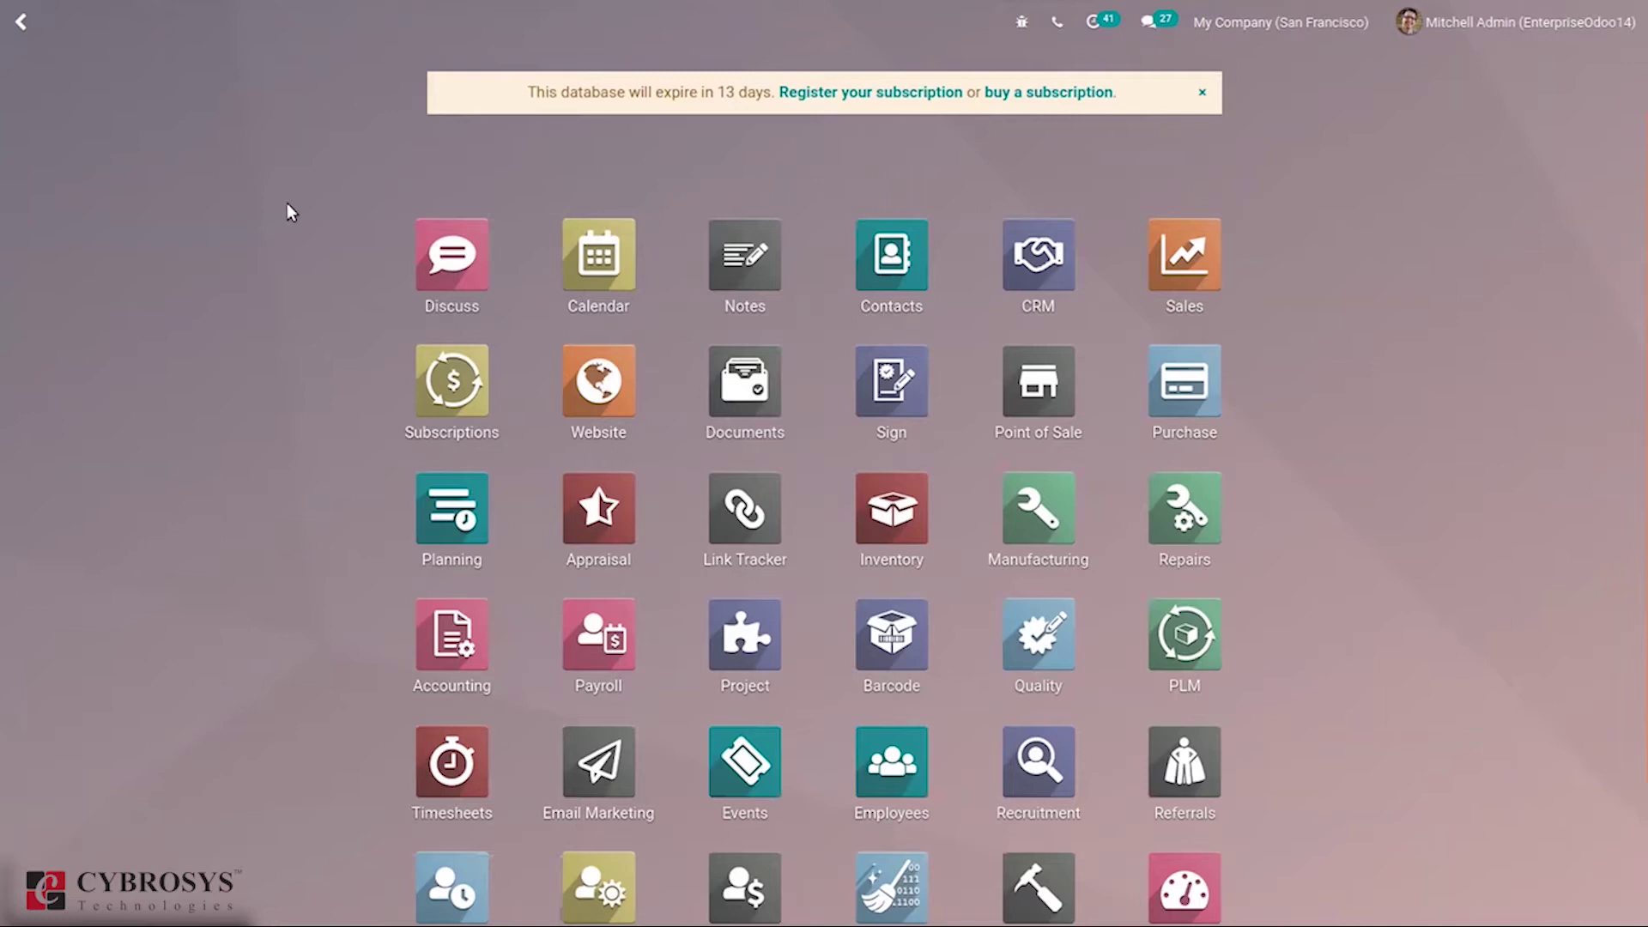
Search all Apps for 'link' to confirm Link Tracker is installed, then return home
{"action": "type", "text": "app"}
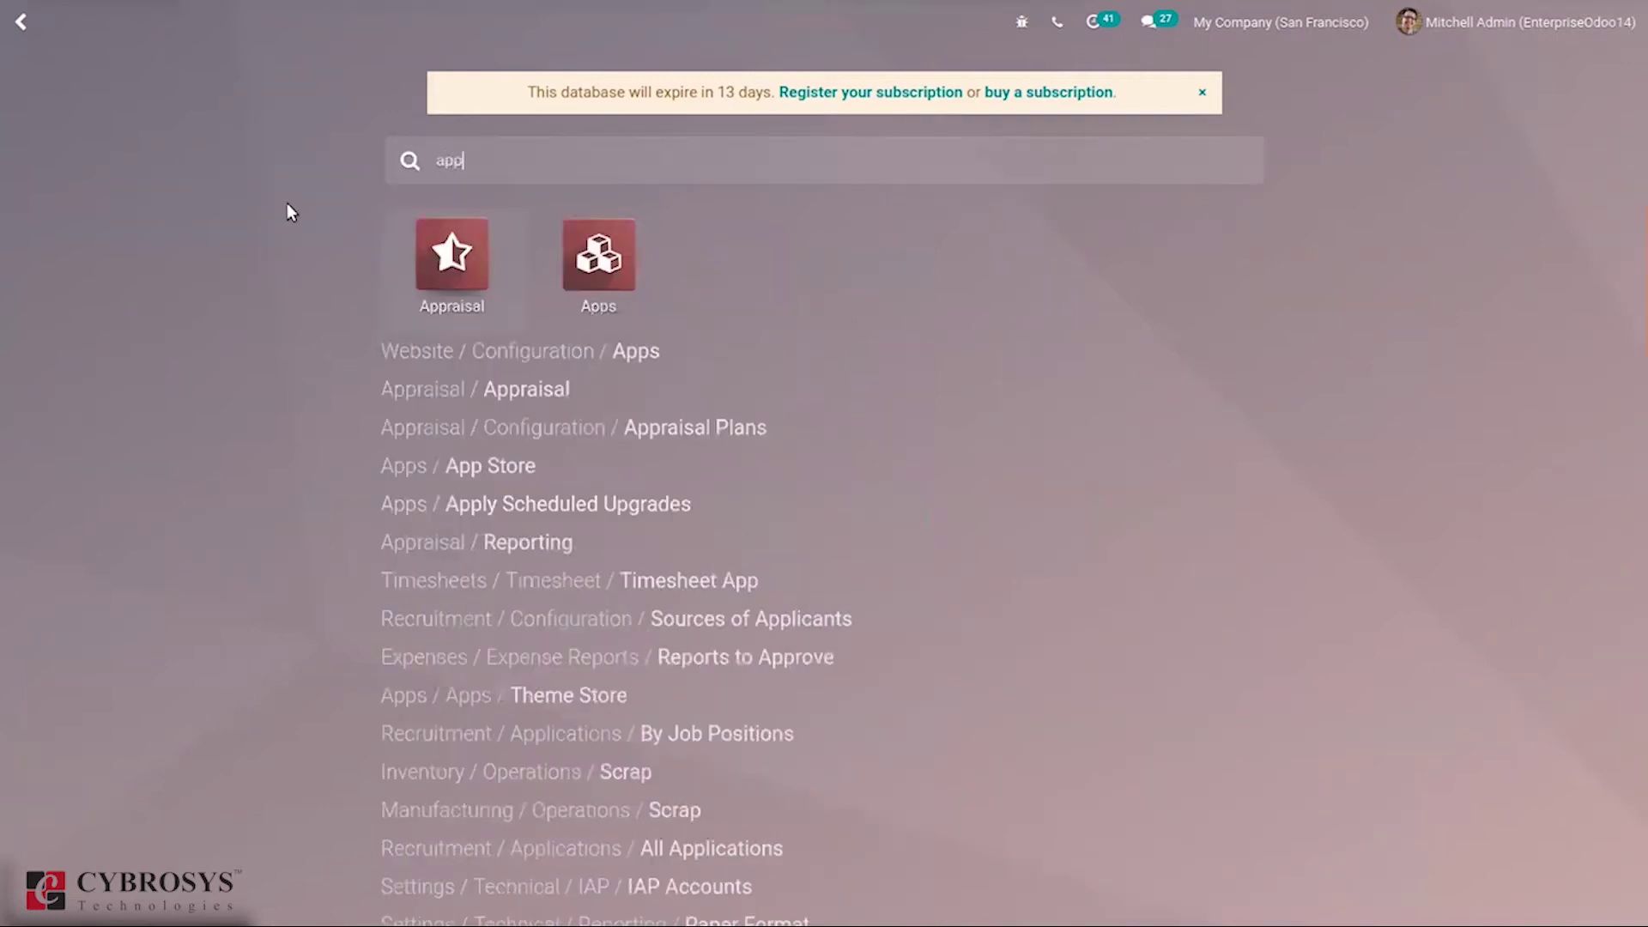
{"action": "left_click", "coordinate": [626, 262]}
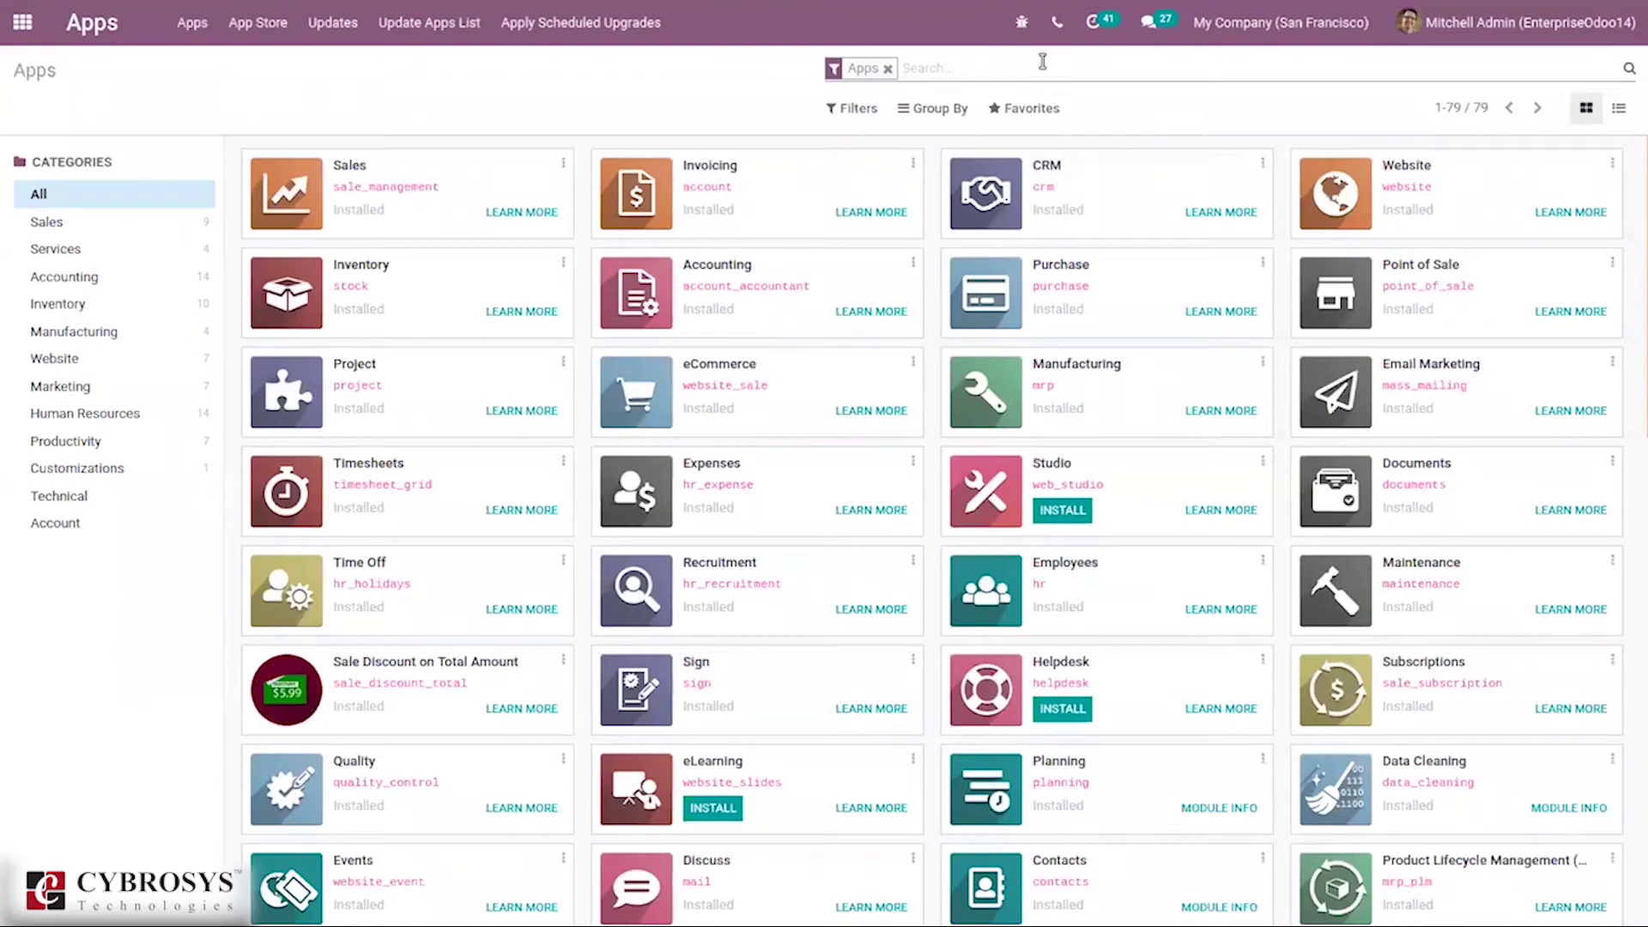
{"action": "key", "text": "BackSpace"}
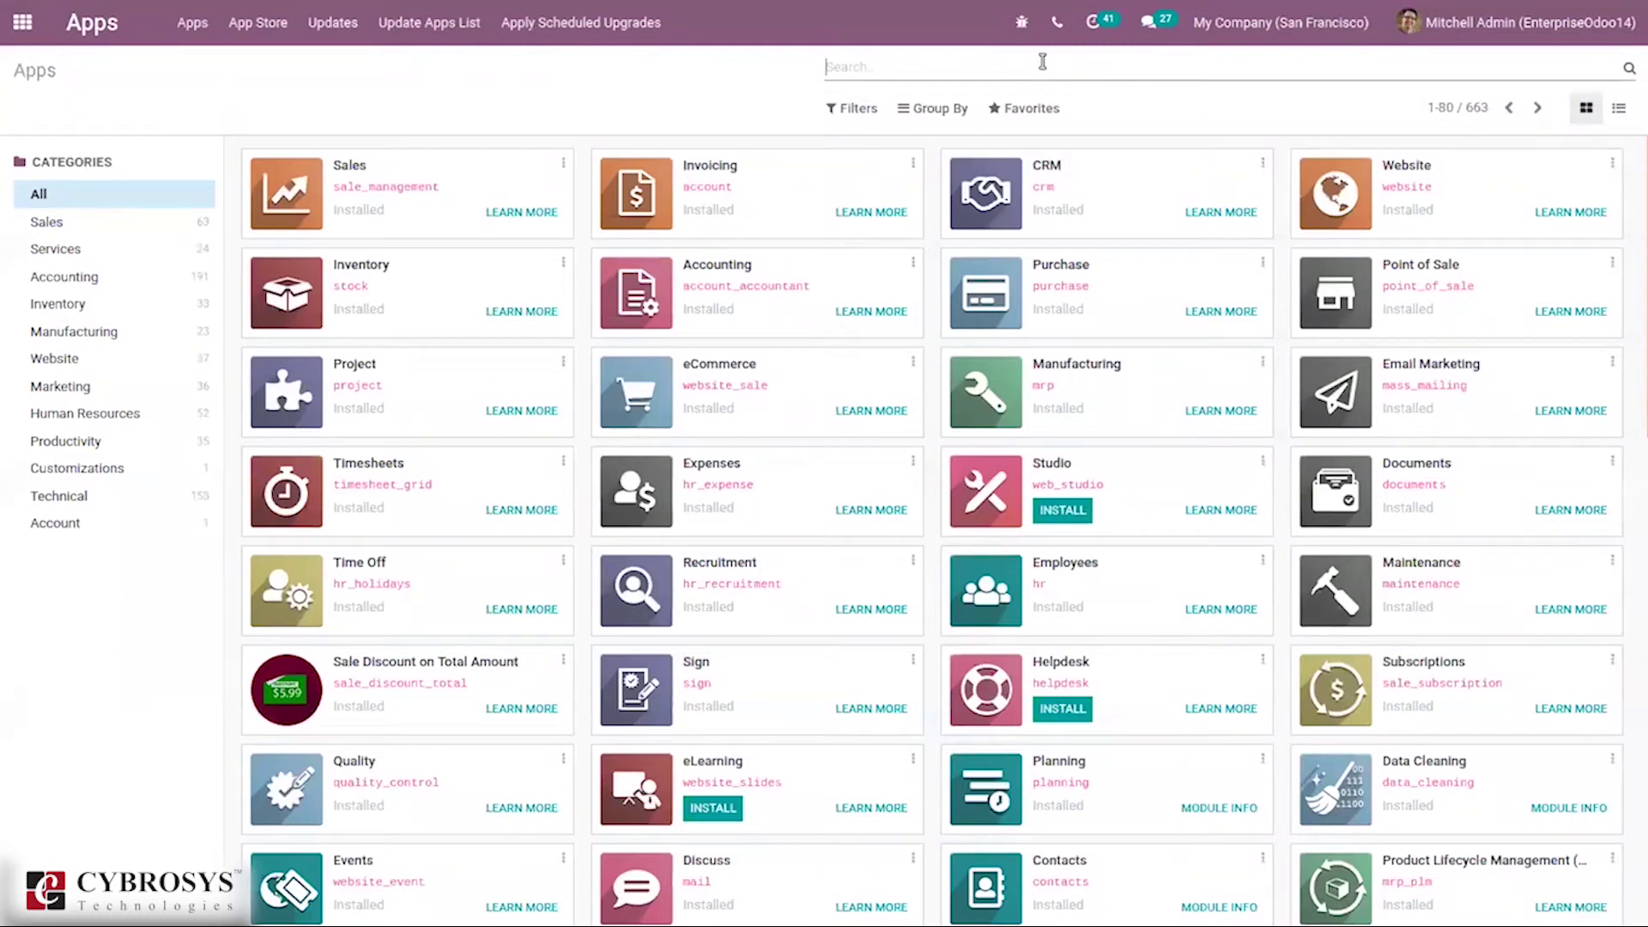
{"action": "type", "text": "link"}
{"action": "key", "text": "Return"}
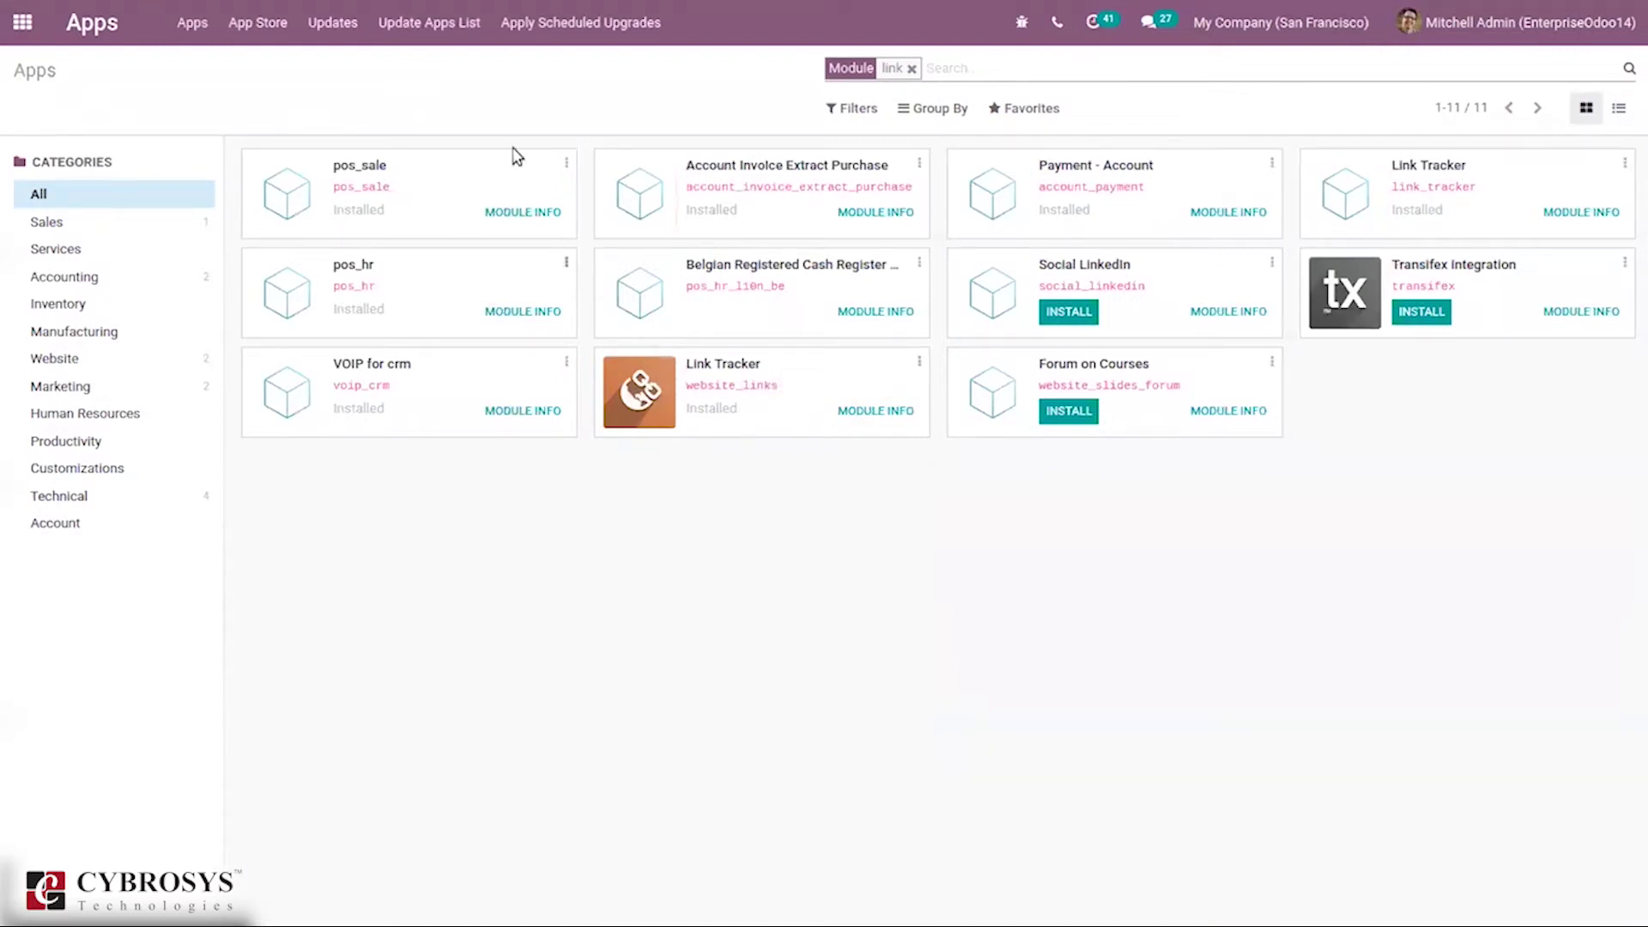
{"action": "left_click", "coordinate": [23, 23]}
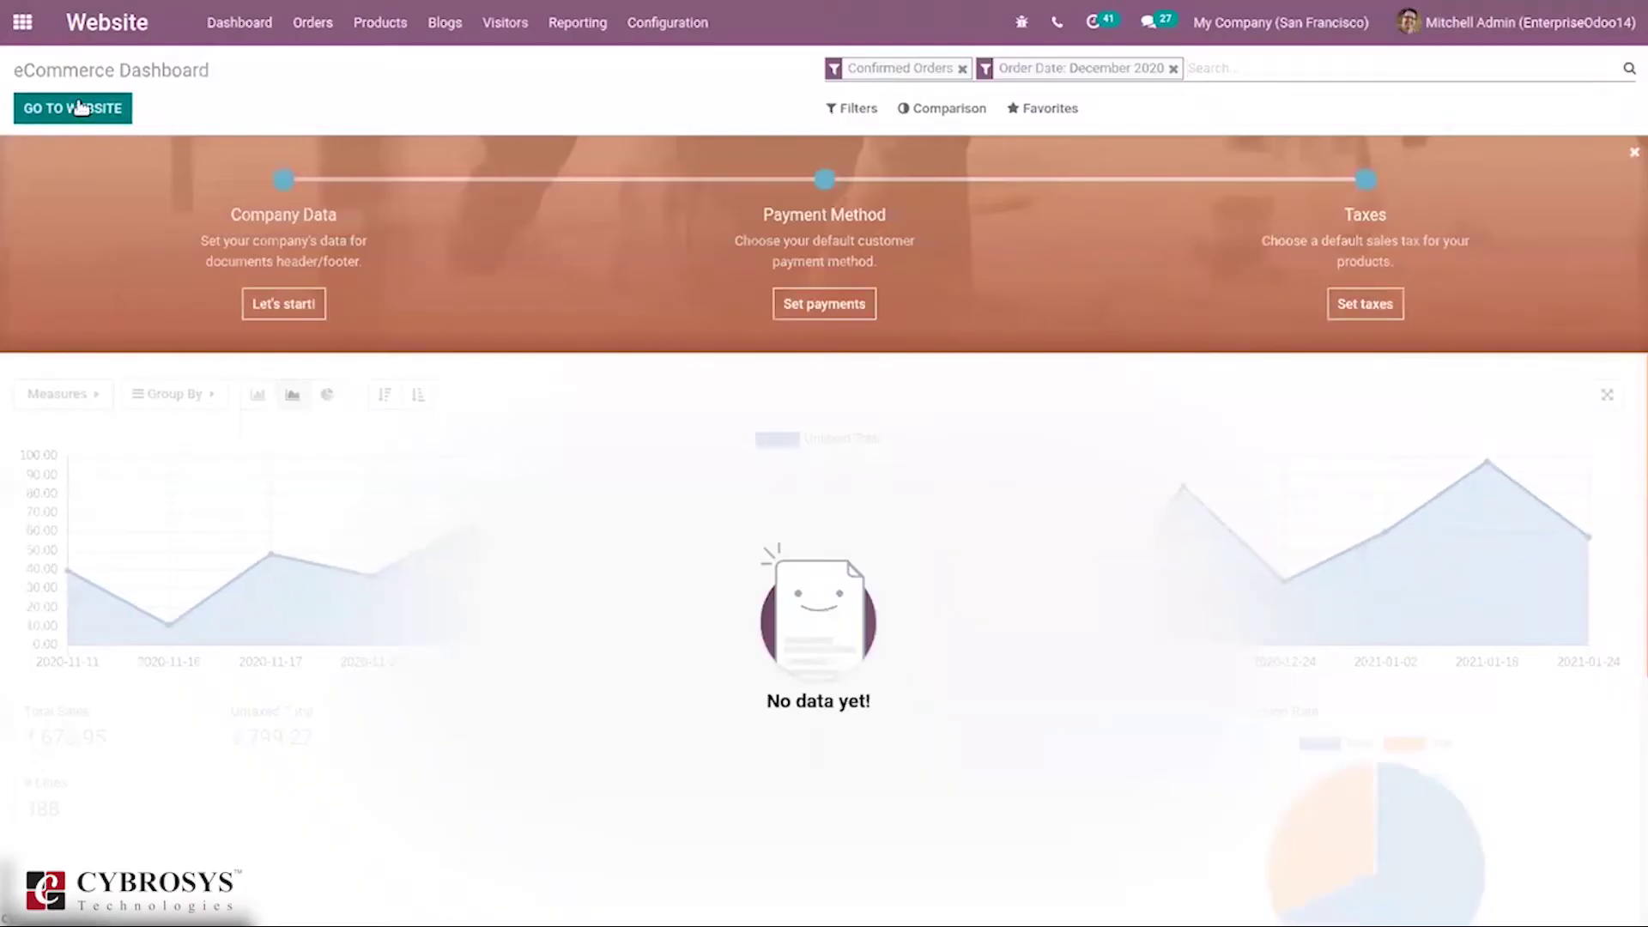
On the live website, start a new page titled 'Campaigns'
{"action": "left_click", "coordinate": [79, 107]}
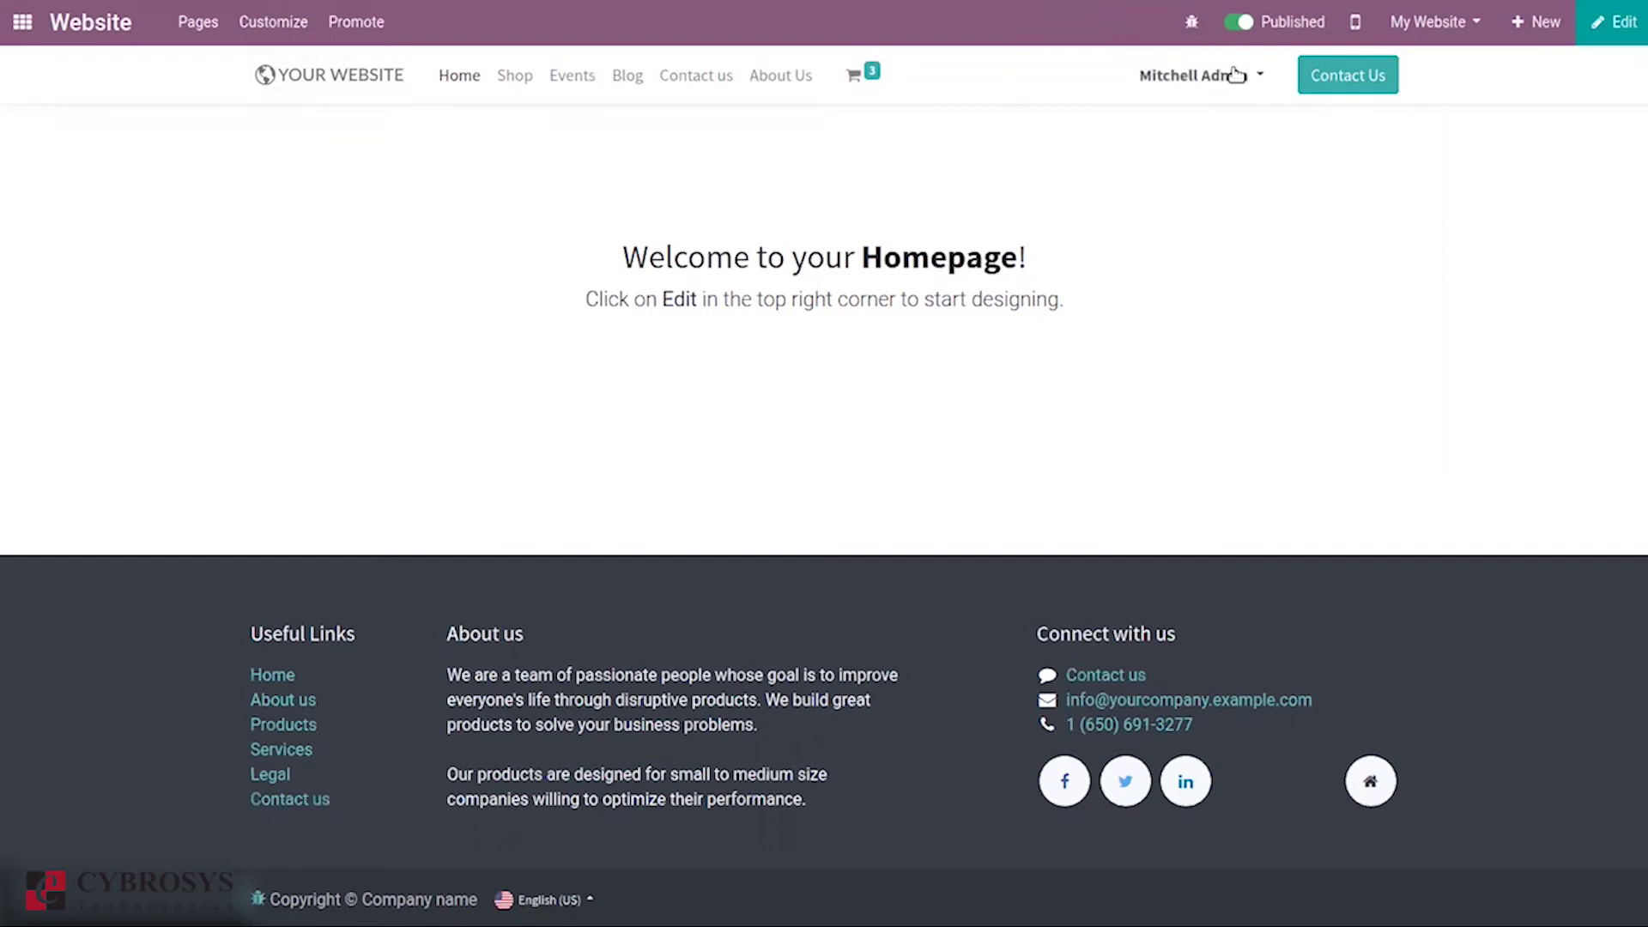
{"action": "left_click", "coordinate": [1536, 23]}
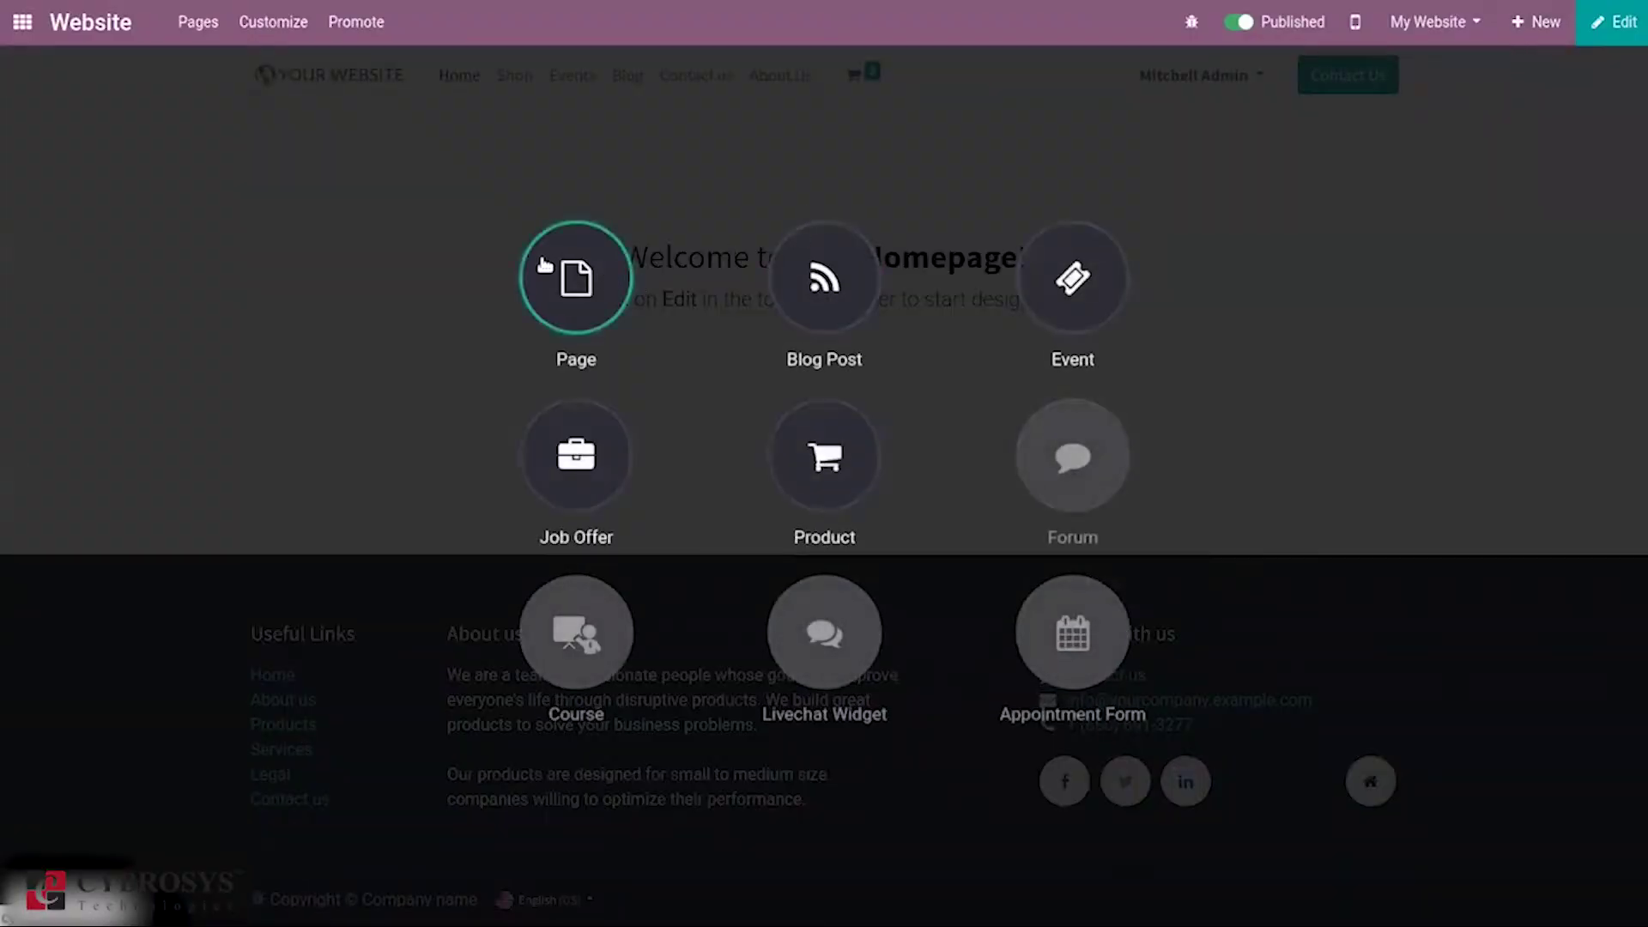
{"action": "left_click", "coordinate": [549, 266]}
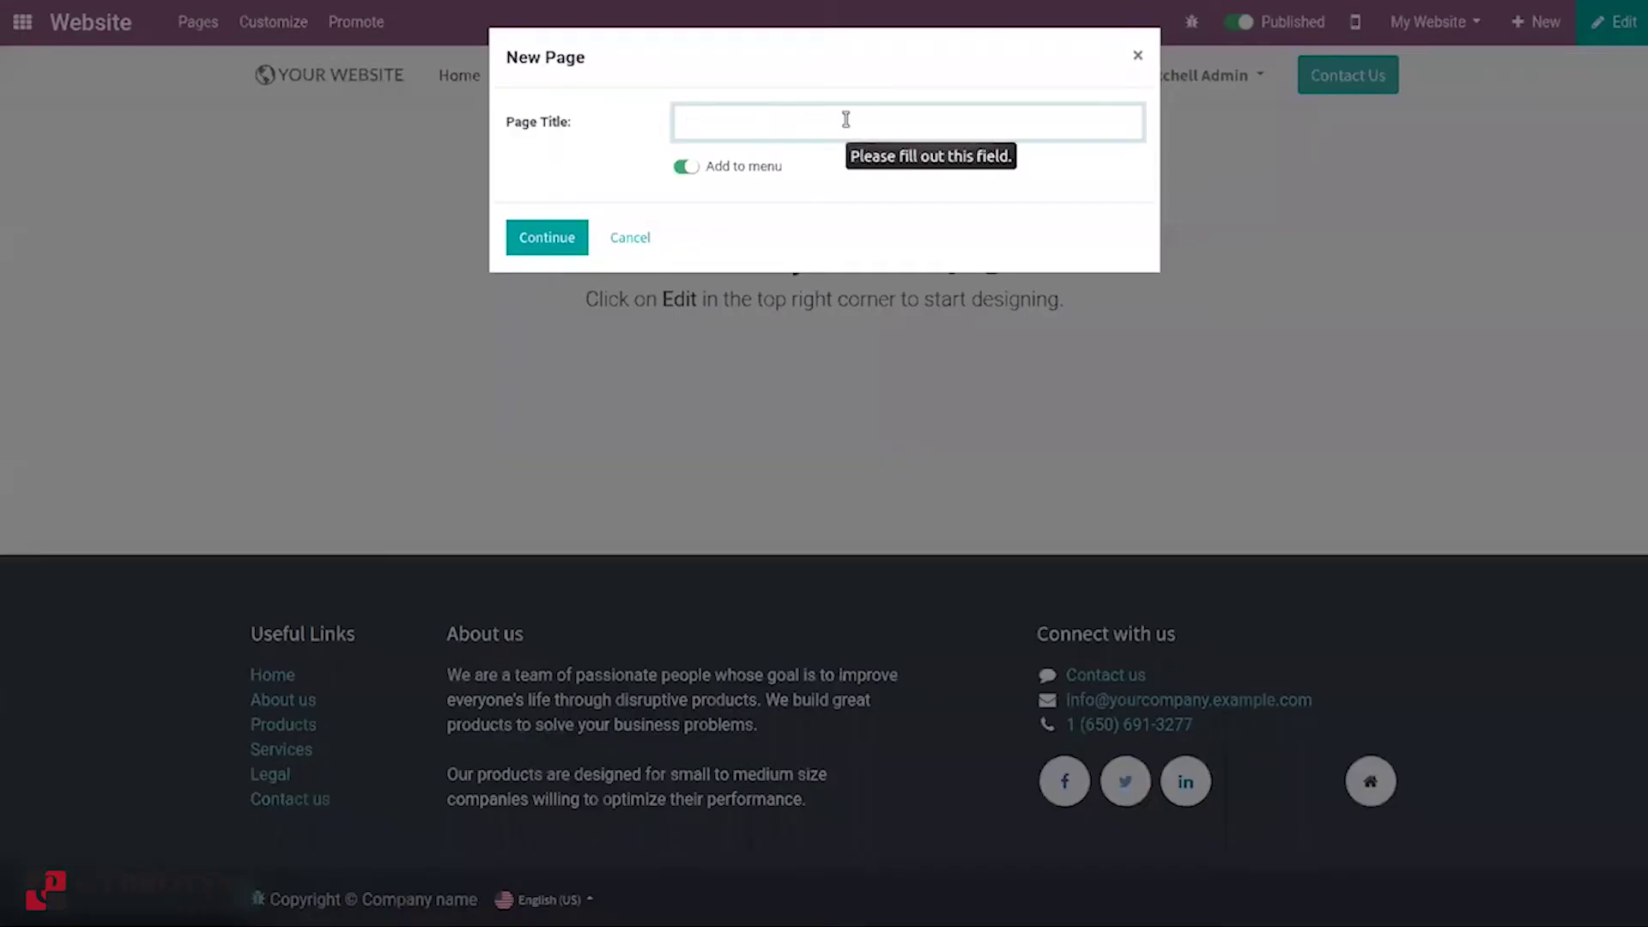
{"action": "type", "text": "Campai"}
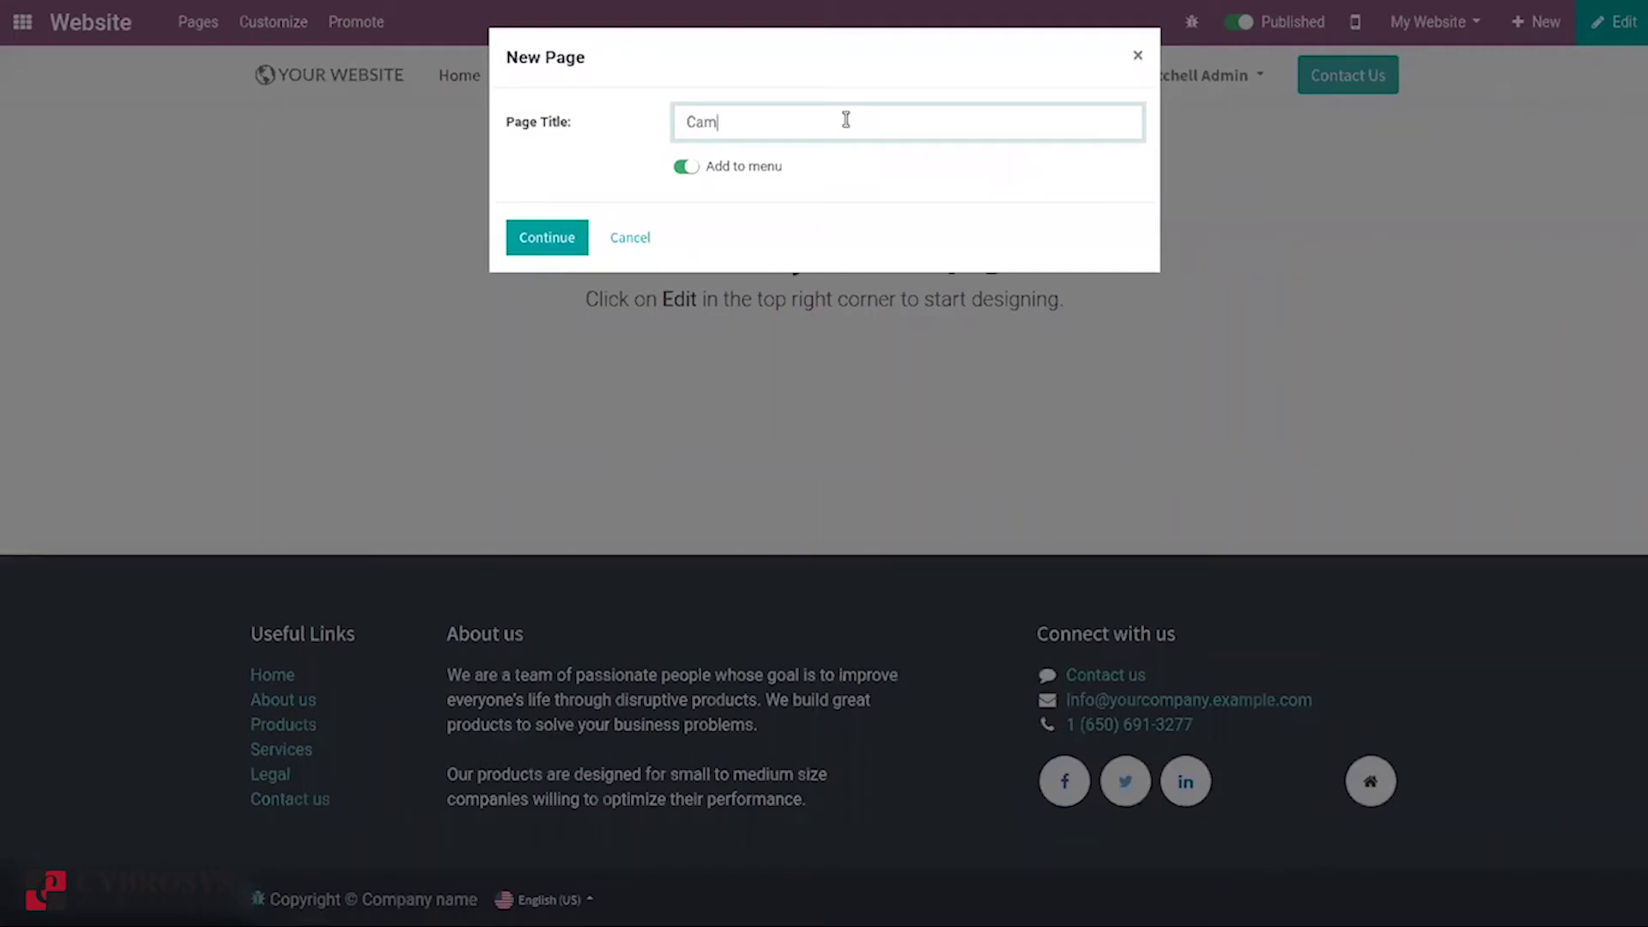
{"action": "type", "text": "gns"}
Create the Campaigns page with a Picture block and a Showcase block above it
{"action": "left_click", "coordinate": [554, 245]}
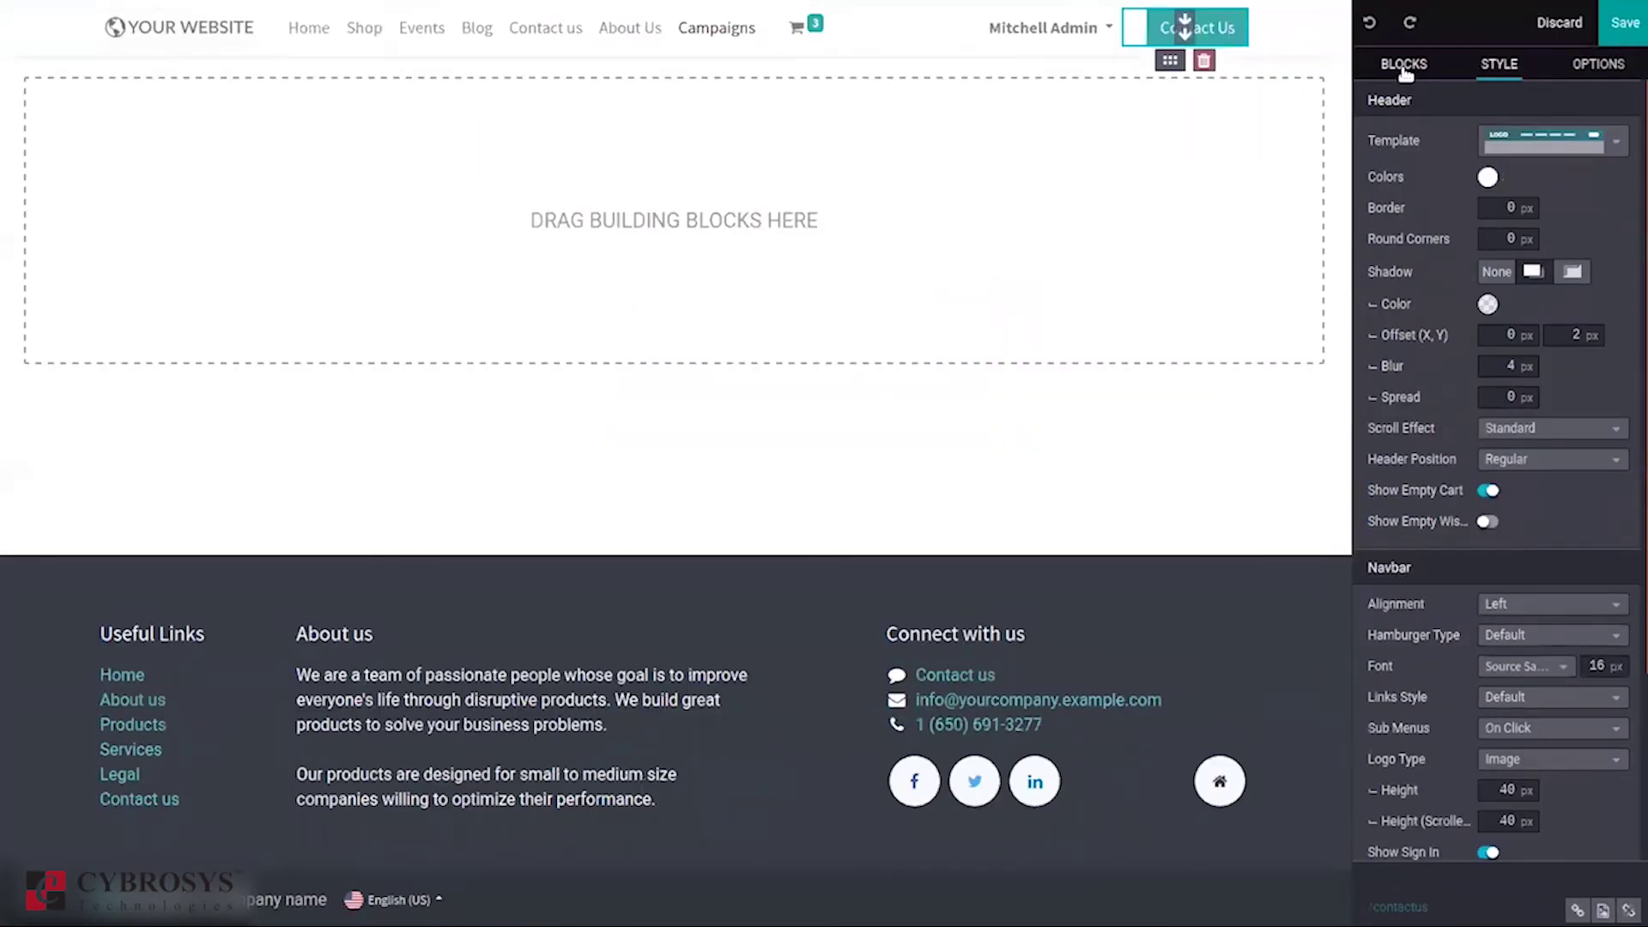
{"action": "left_click", "coordinate": [1402, 63]}
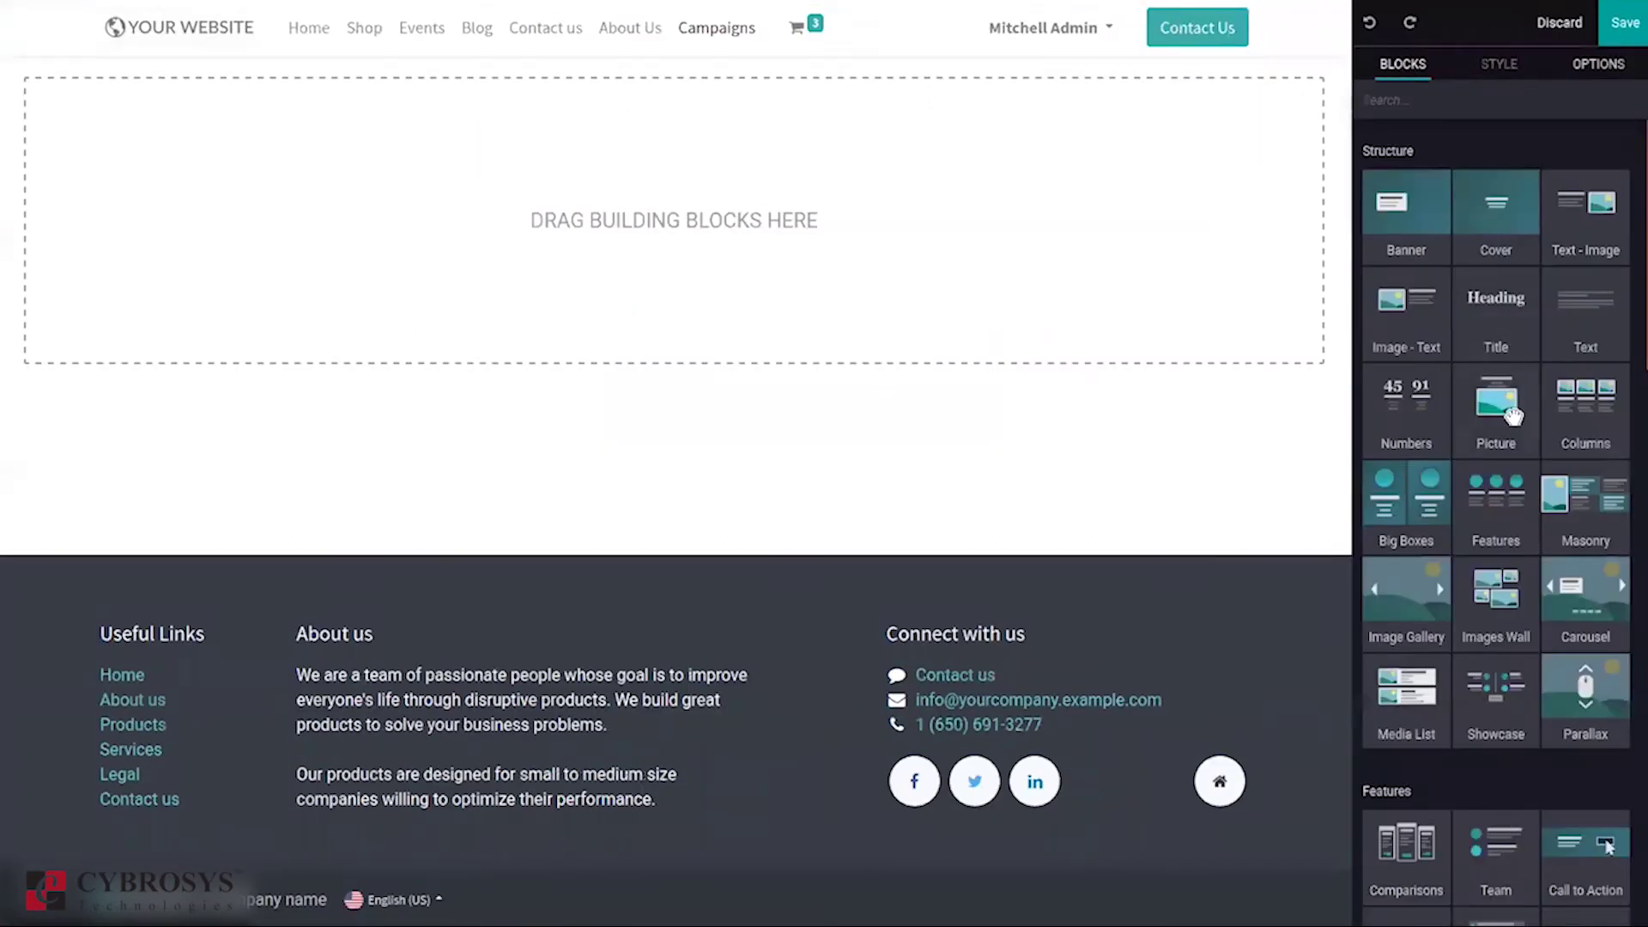
{"action": "mouse_move", "coordinate": [1636, 326]}
{"action": "left_mouse_down"}
{"action": "mouse_move", "coordinate": [1635, 455]}
{"action": "mouse_move", "coordinate": [1636, 334]}
{"action": "left_mouse_up"}
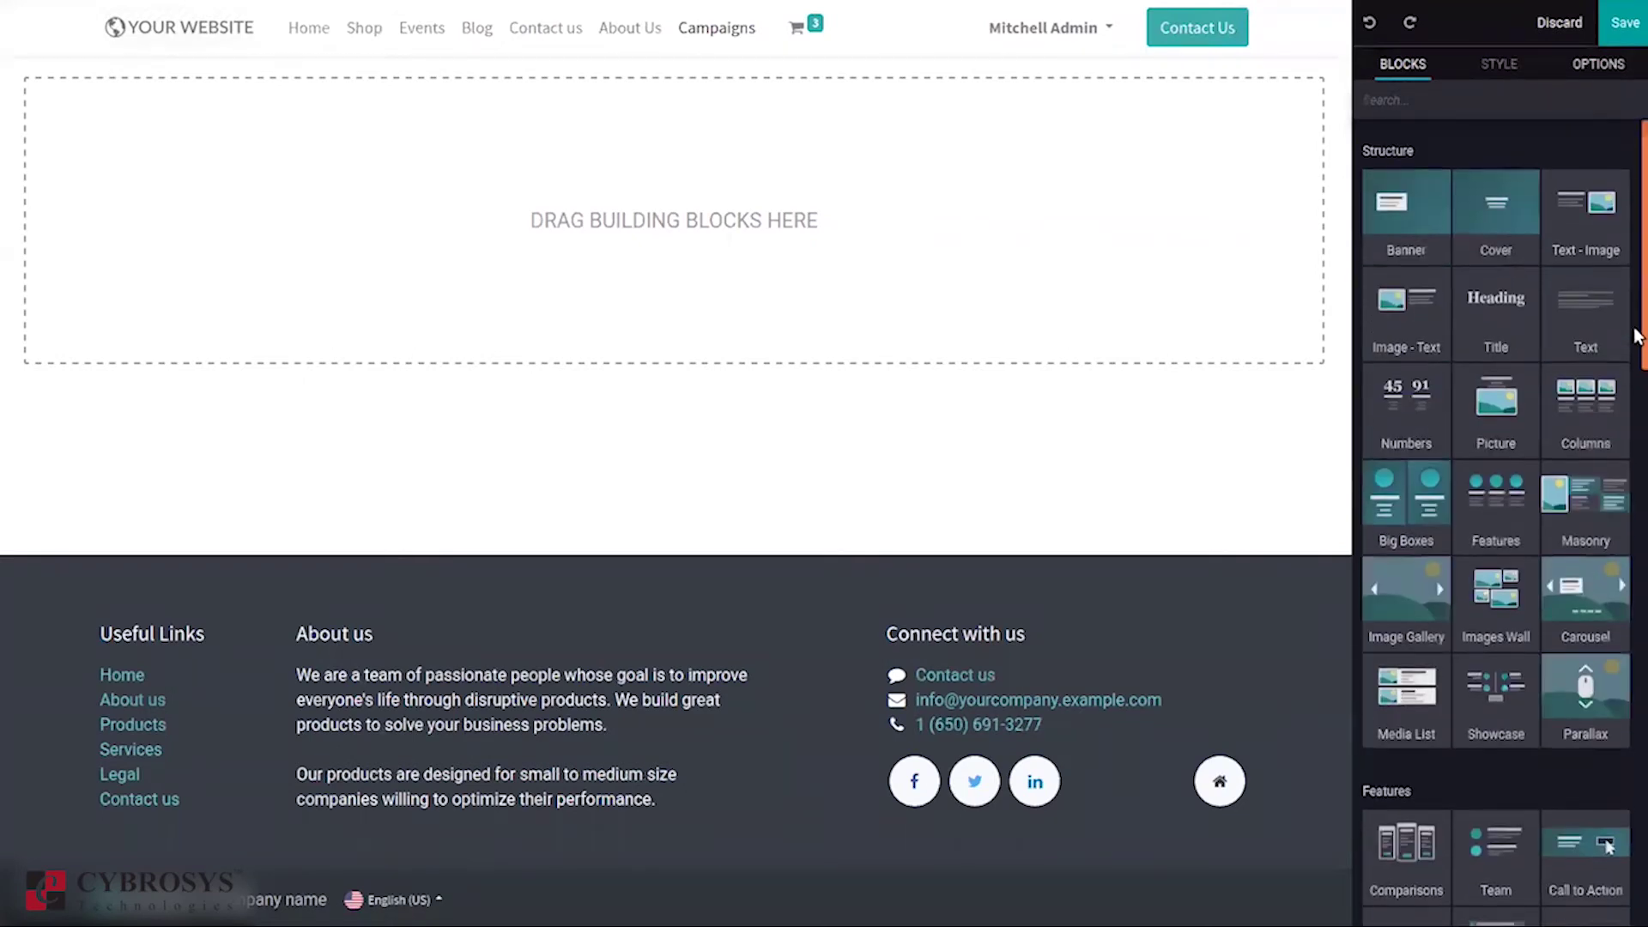
{"action": "left_click_drag", "start_coordinate": [1502, 393], "coordinate": [1021, 341]}
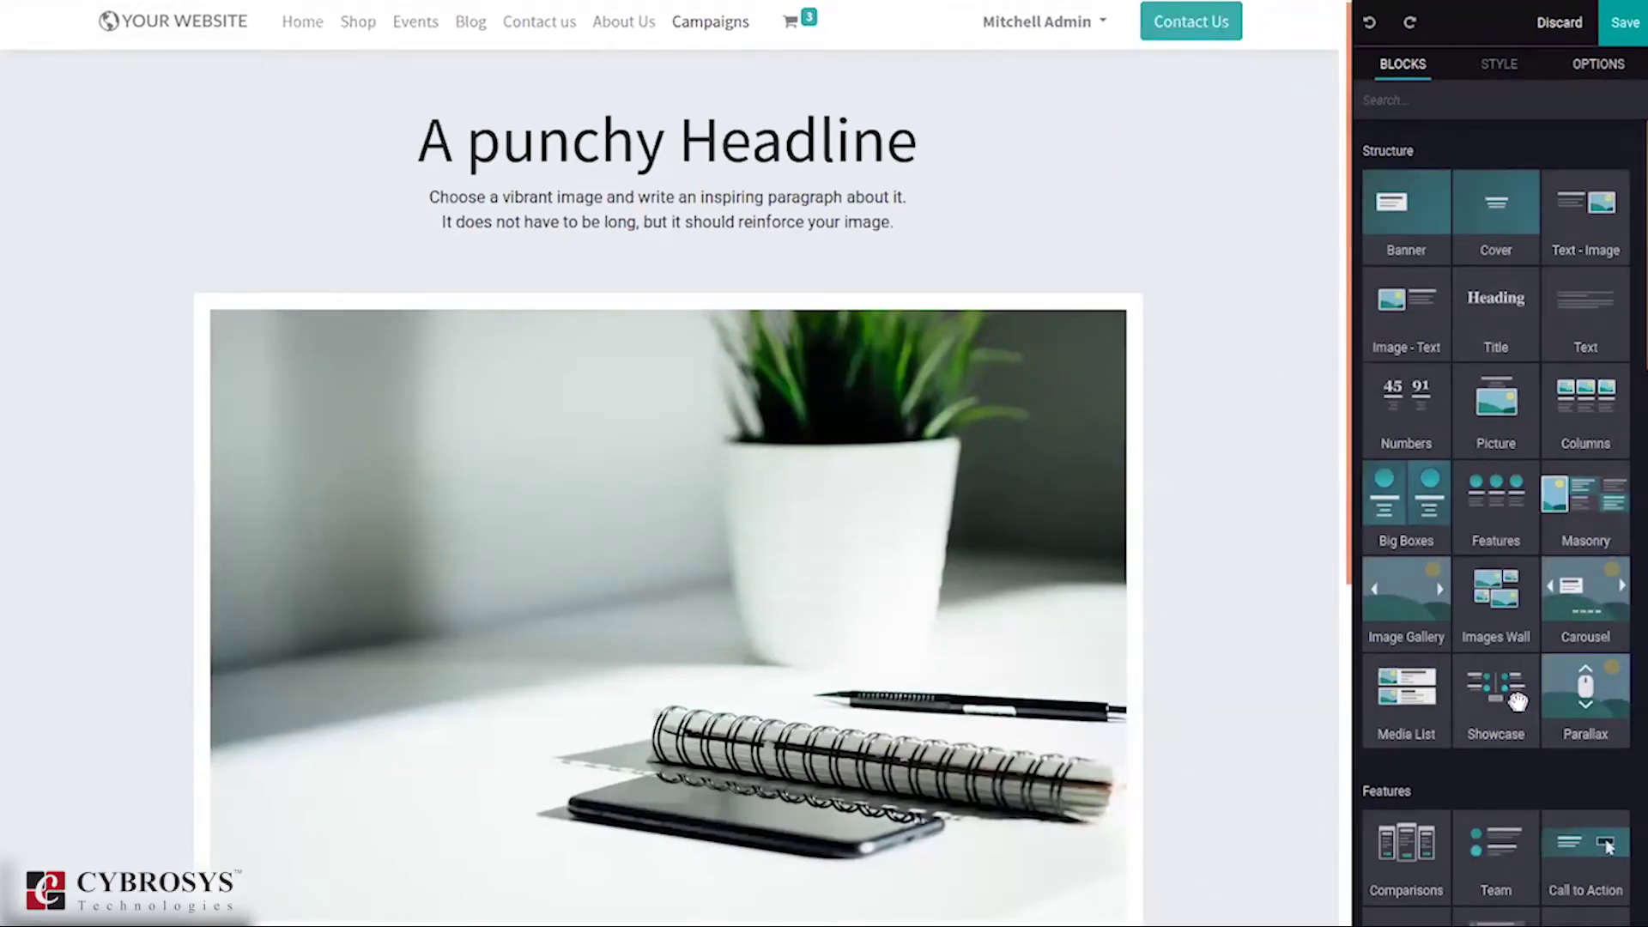
{"action": "left_click_drag", "start_coordinate": [1517, 702], "coordinate": [1055, 614]}
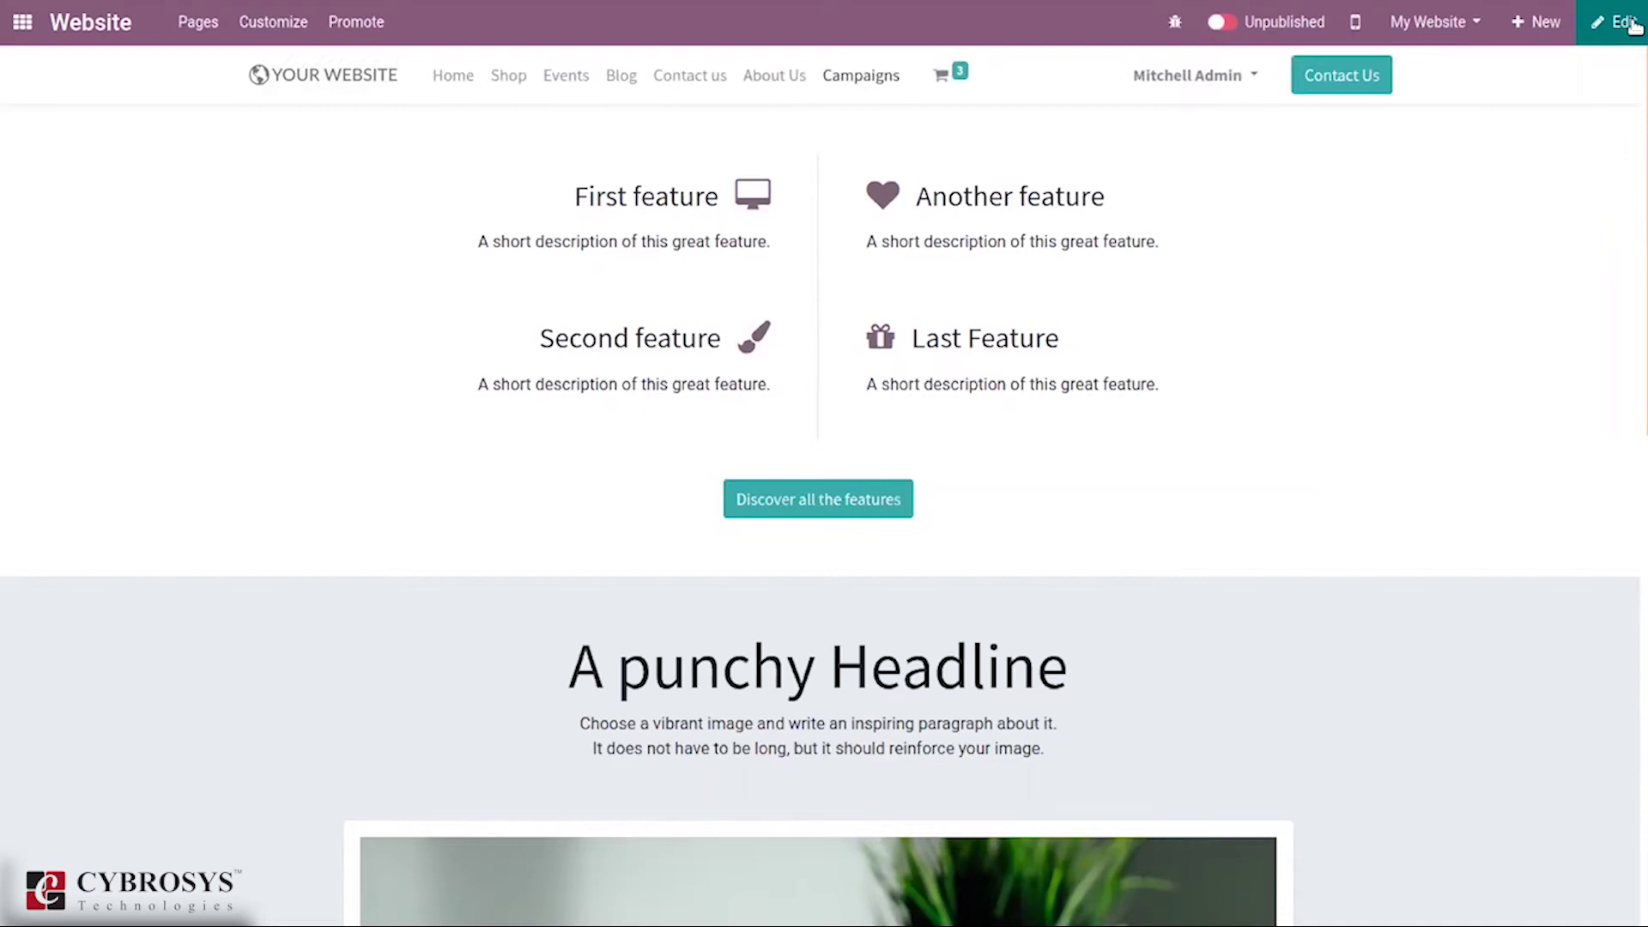
Publish the Campaigns page and open its Link Tracker from the Promote menu
{"action": "left_click", "coordinate": [1227, 24]}
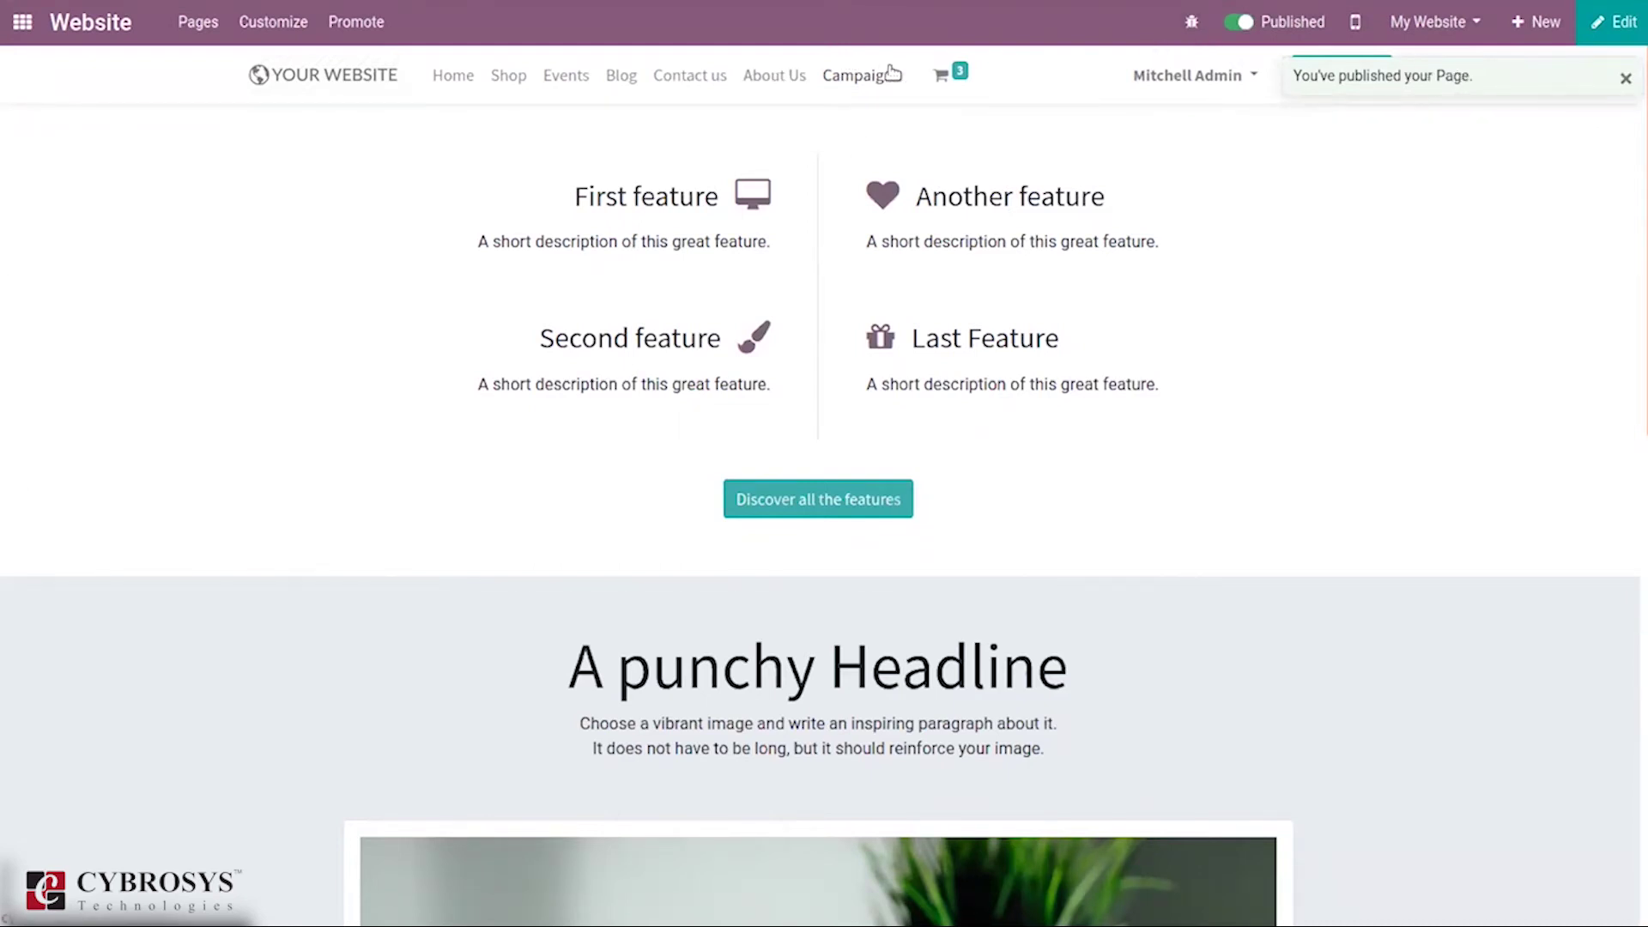
{"action": "left_click", "coordinate": [372, 17]}
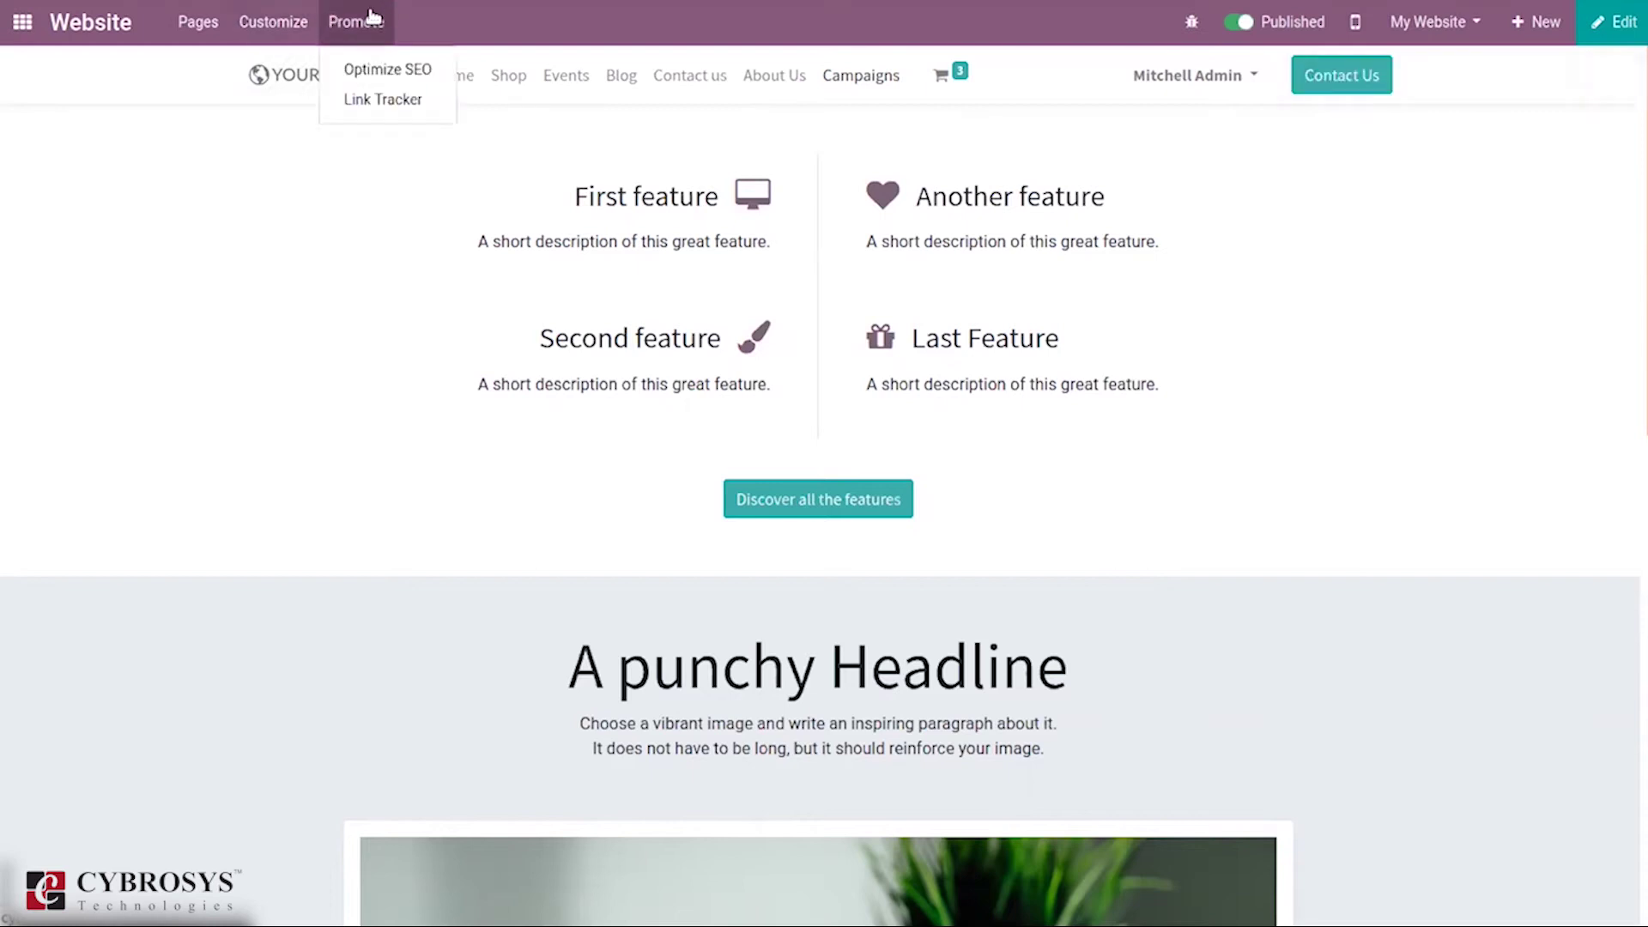
{"action": "left_click", "coordinate": [368, 98]}
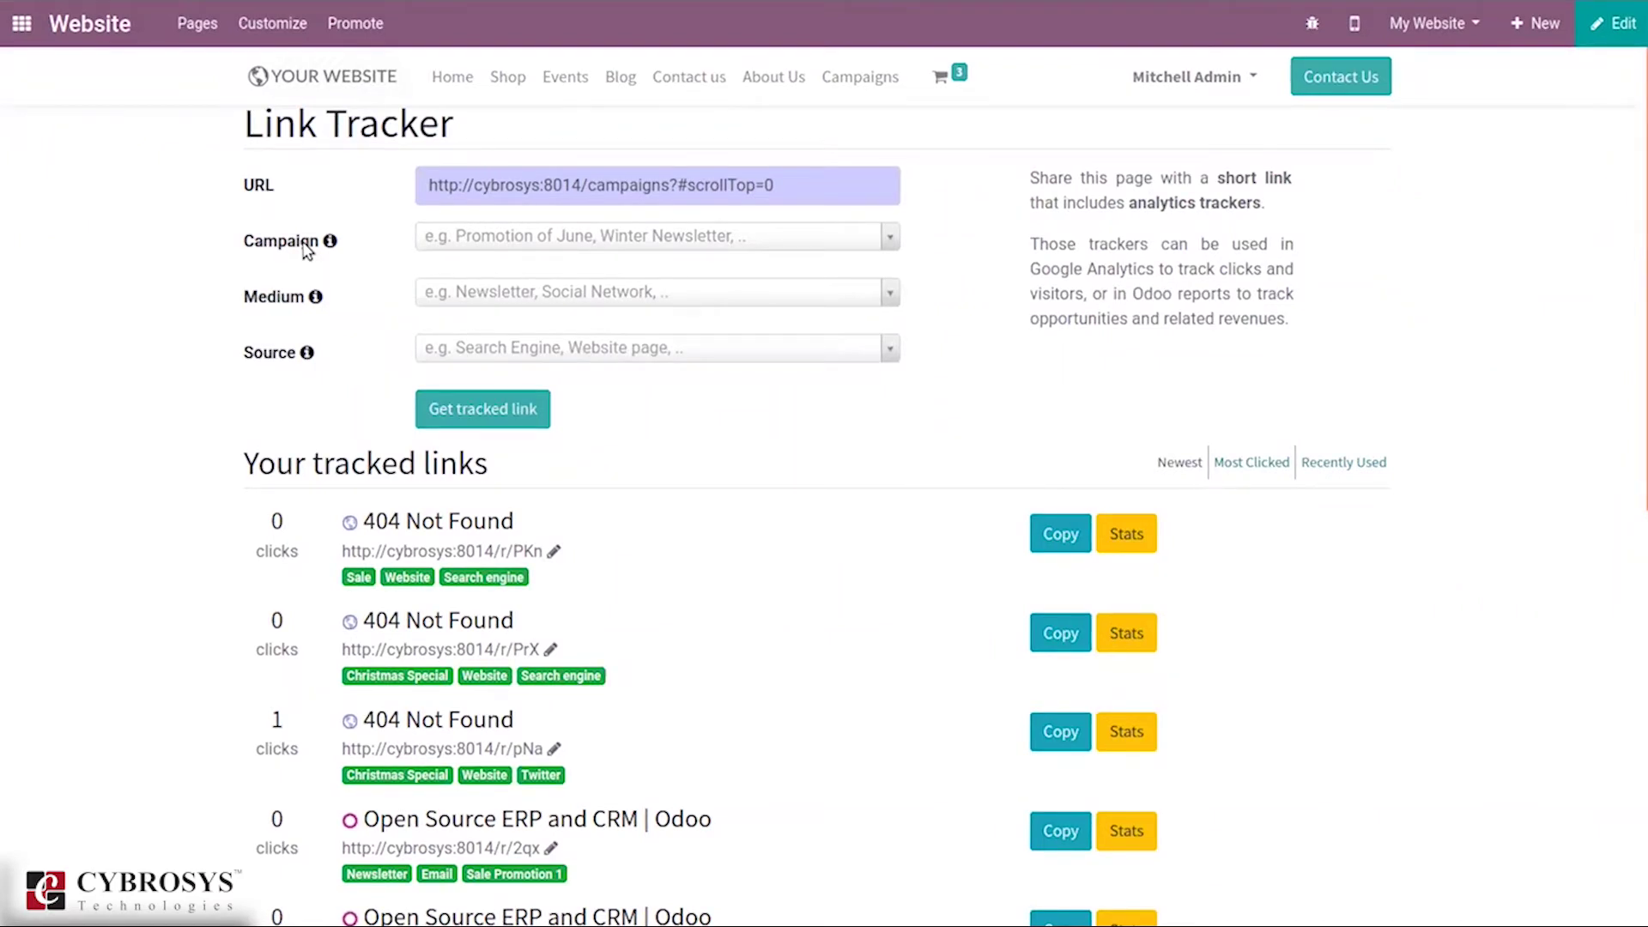
Set the link's campaign to Christmas Special, medium to Website and source to Search engine
{"action": "left_click", "coordinate": [500, 236]}
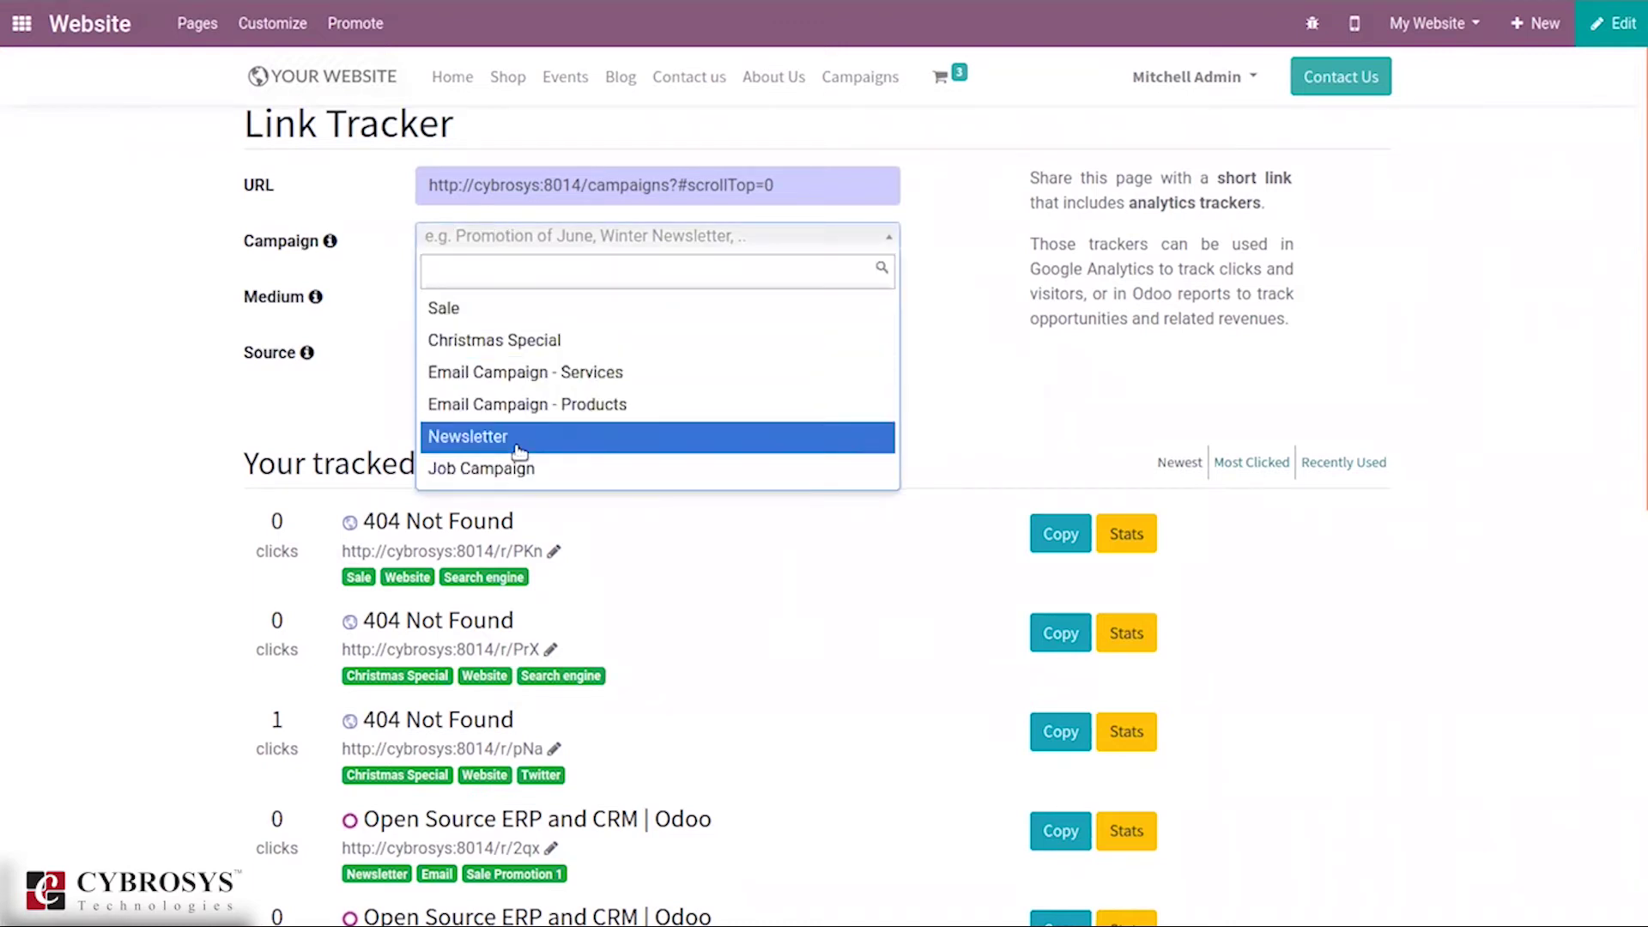
{"action": "left_click", "coordinate": [492, 358]}
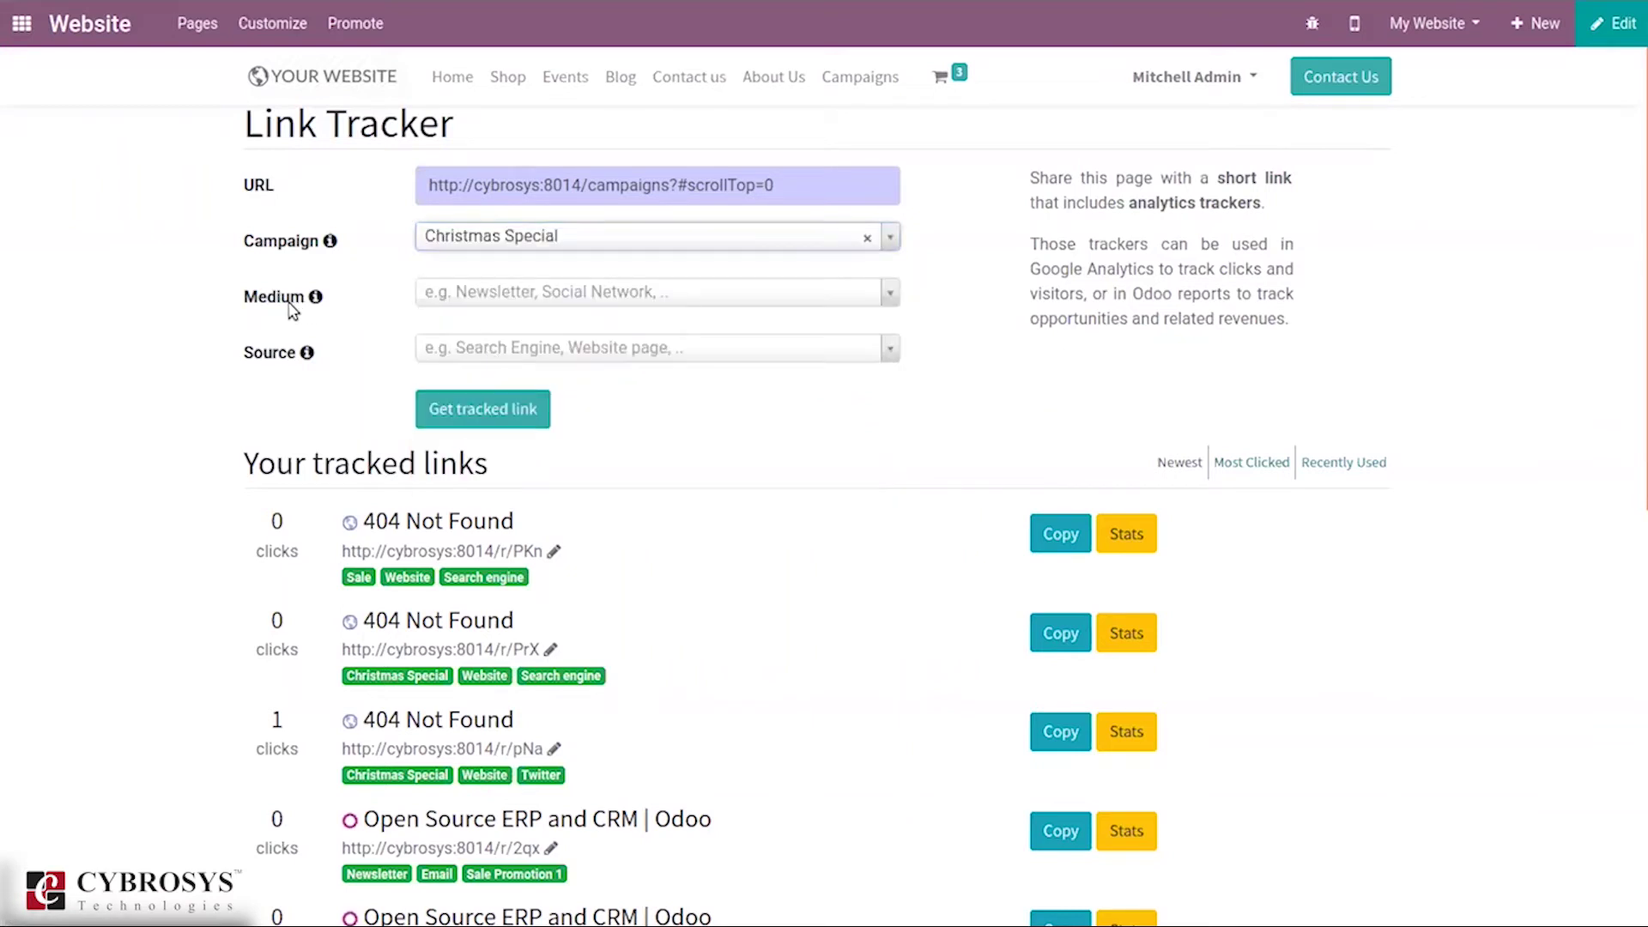
{"action": "mouse_move", "coordinate": [330, 244]}
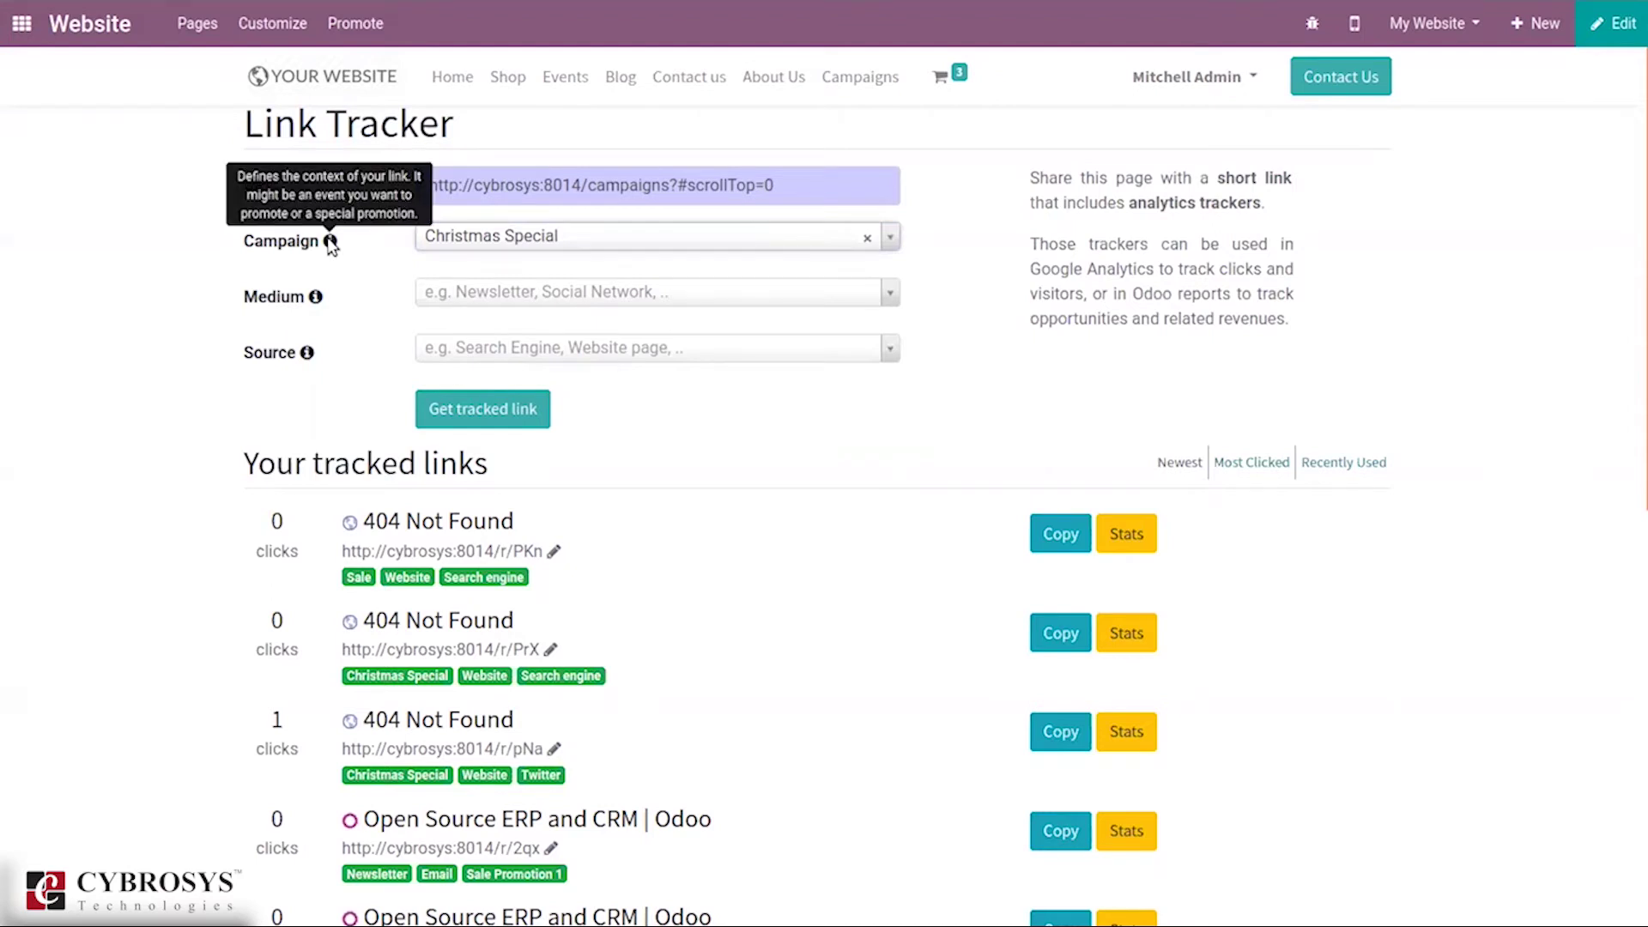
{"action": "mouse_move", "coordinate": [316, 299]}
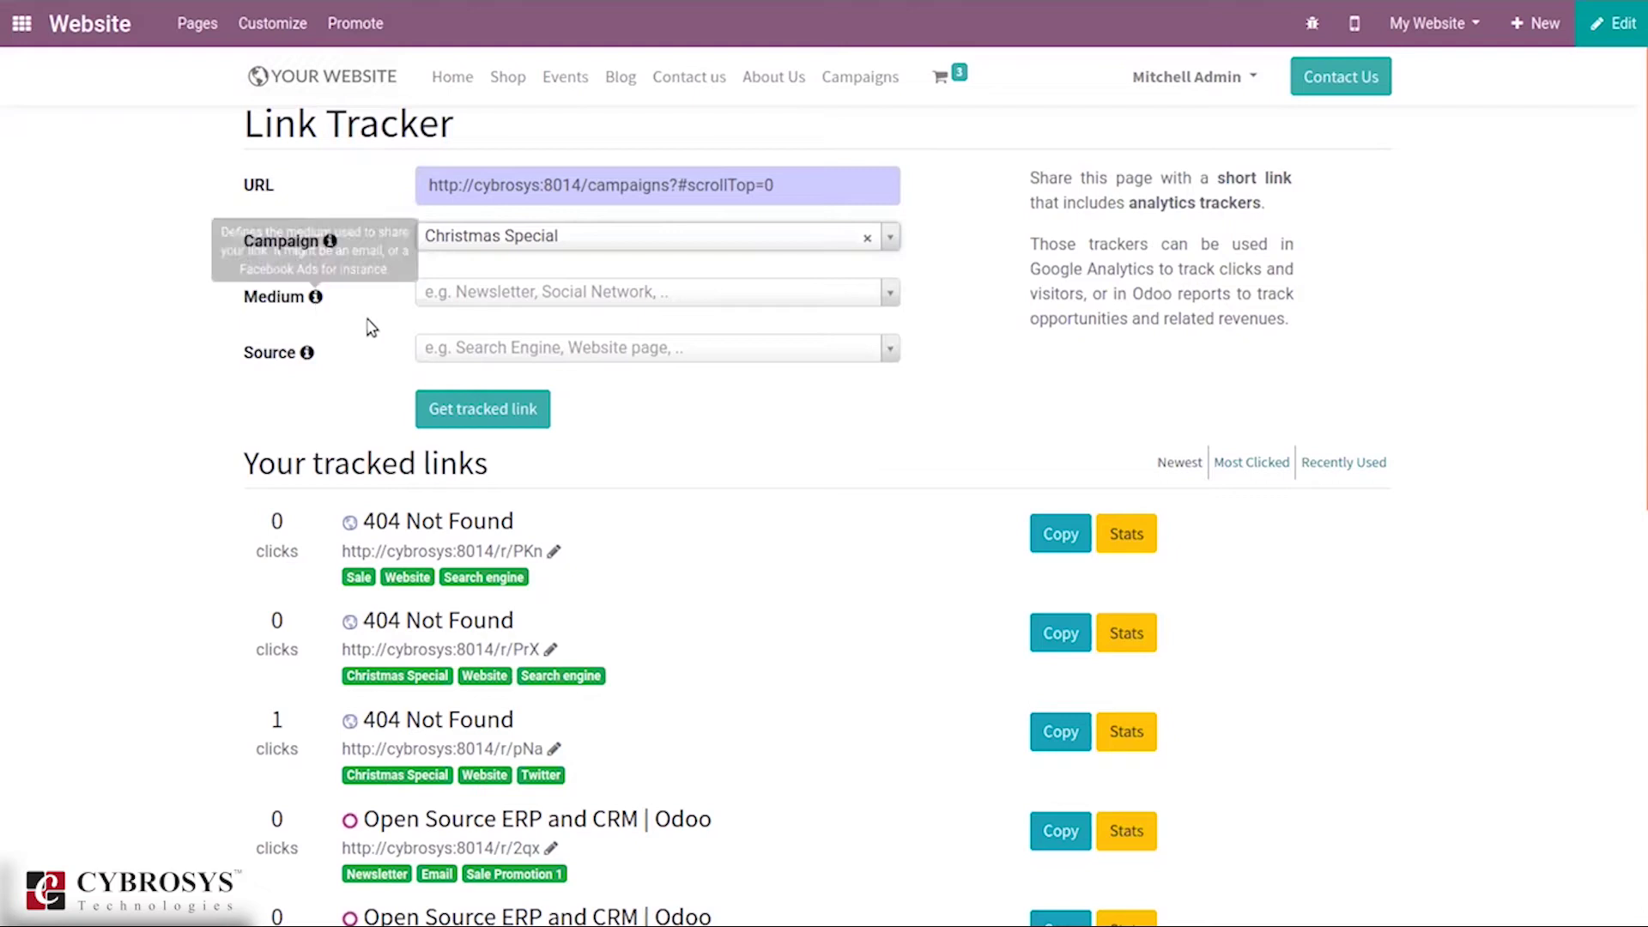
{"action": "left_click", "coordinate": [495, 293]}
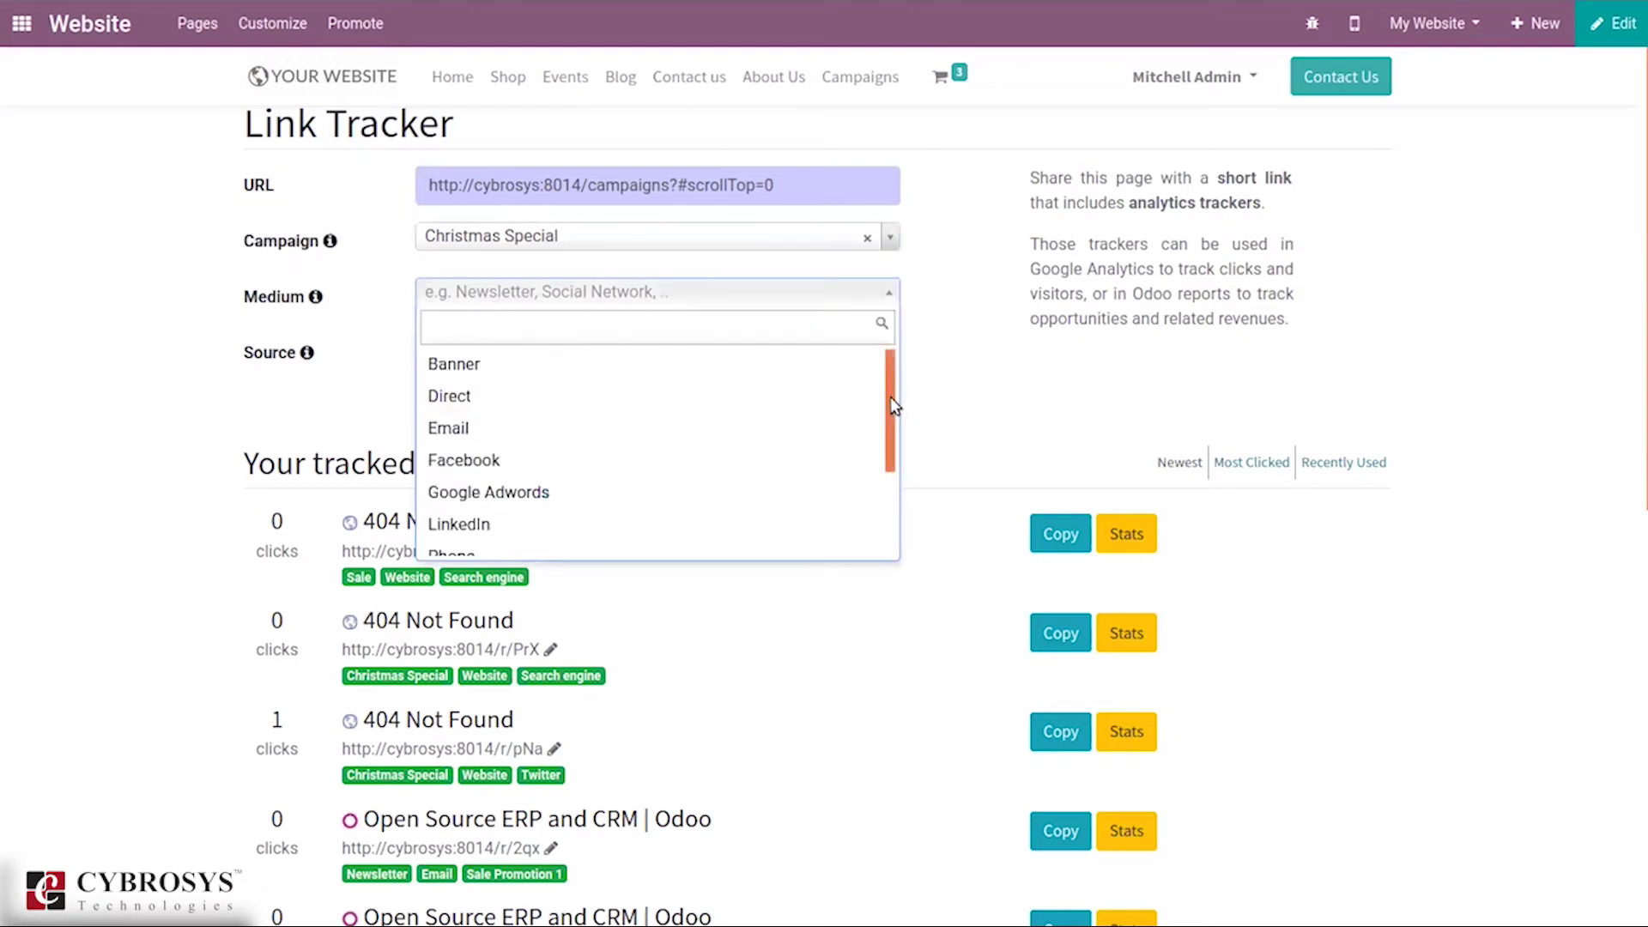
{"action": "left_click_drag", "start_coordinate": [895, 405], "coordinate": [893, 487]}
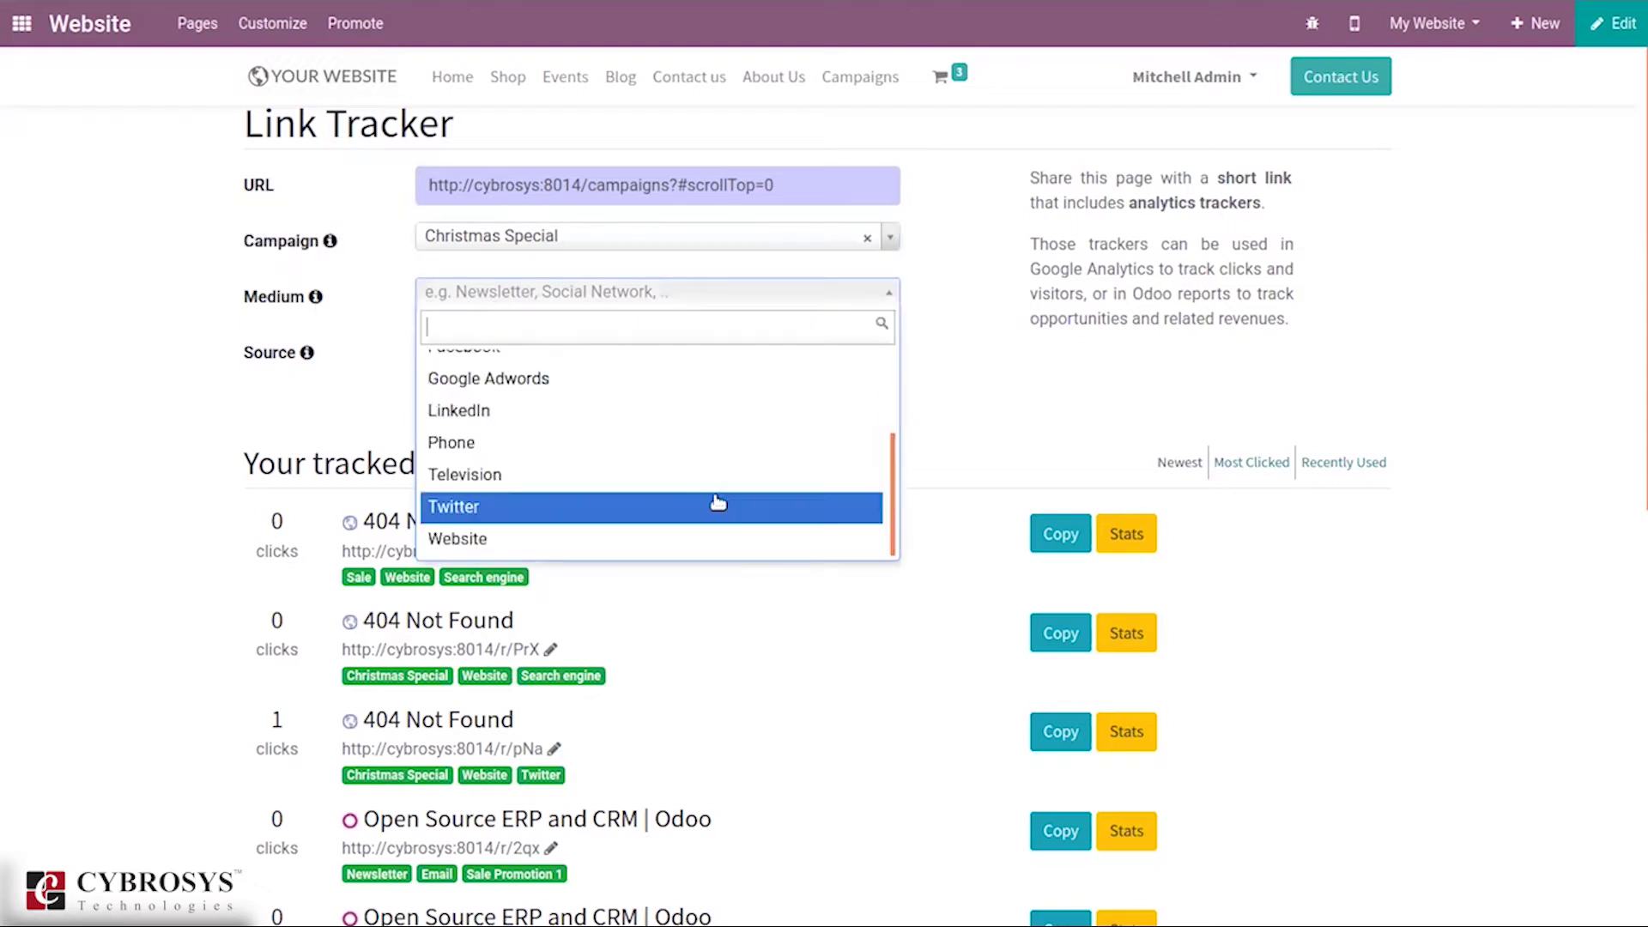
{"action": "left_click", "coordinate": [525, 540]}
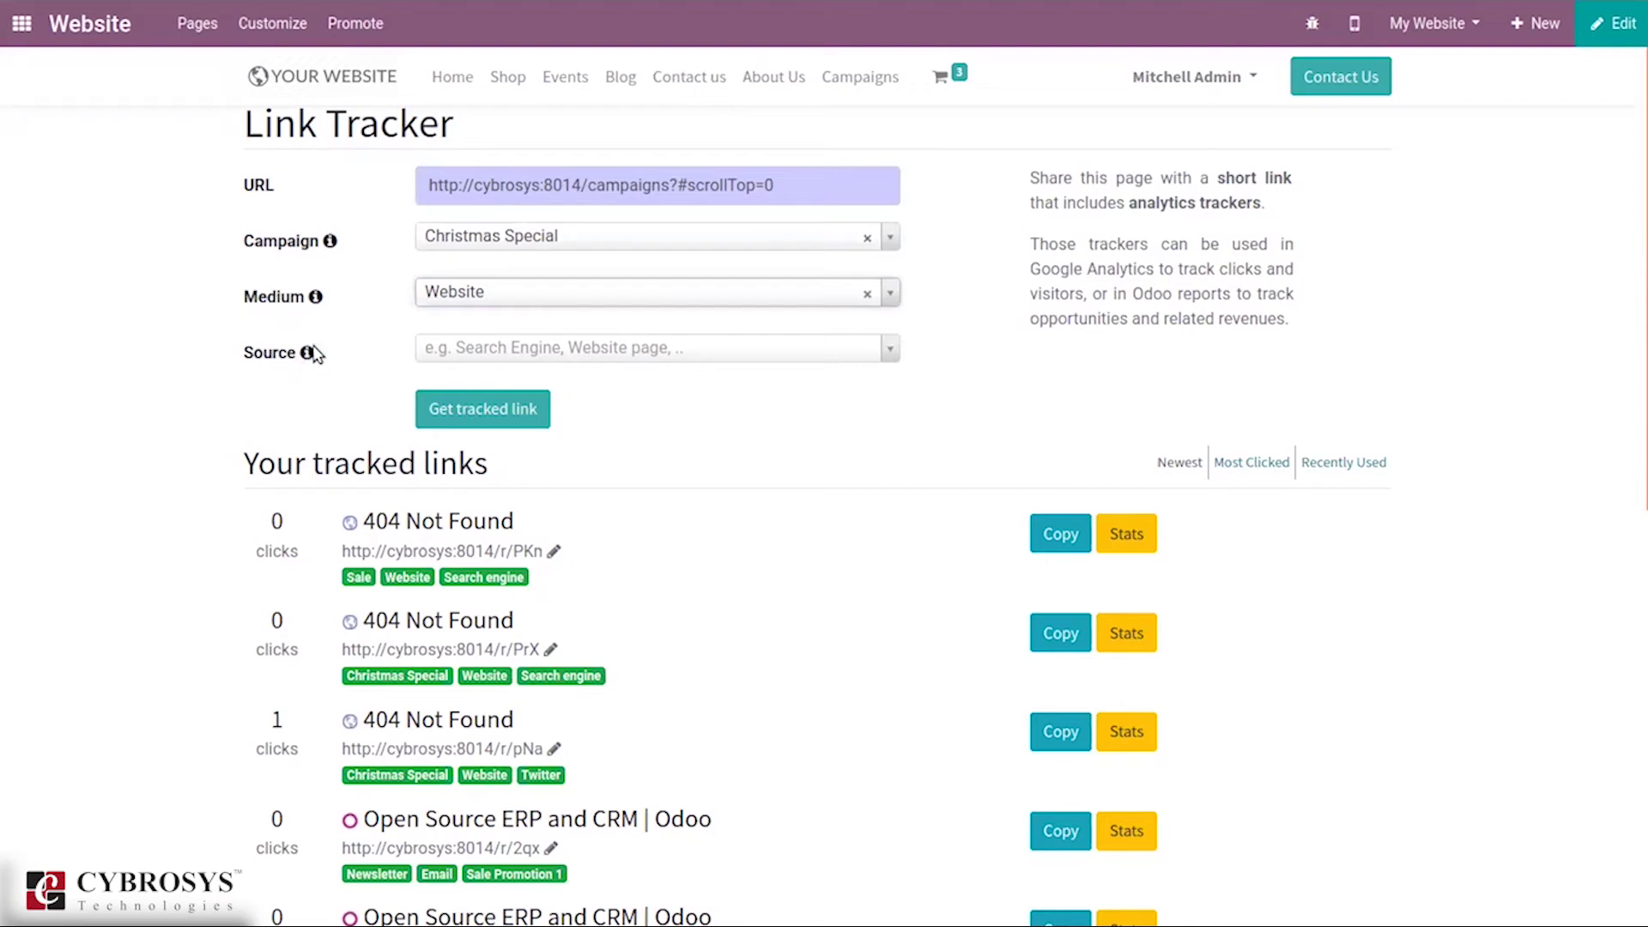
{"action": "left_click", "coordinate": [482, 354]}
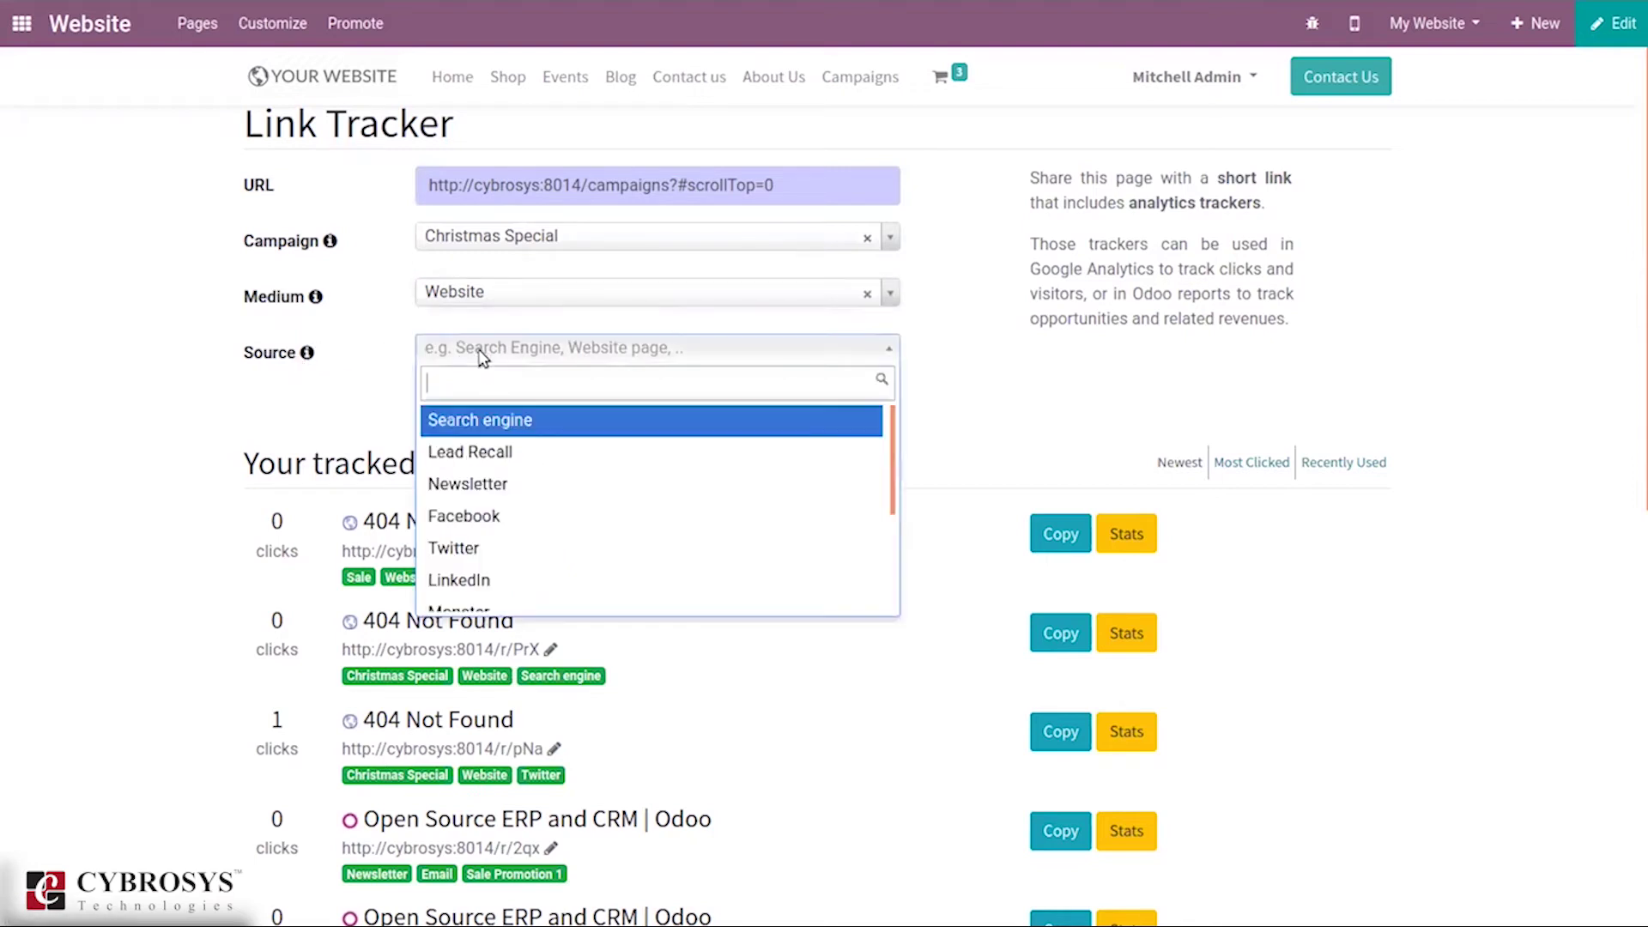
{"action": "left_click", "coordinate": [619, 419]}
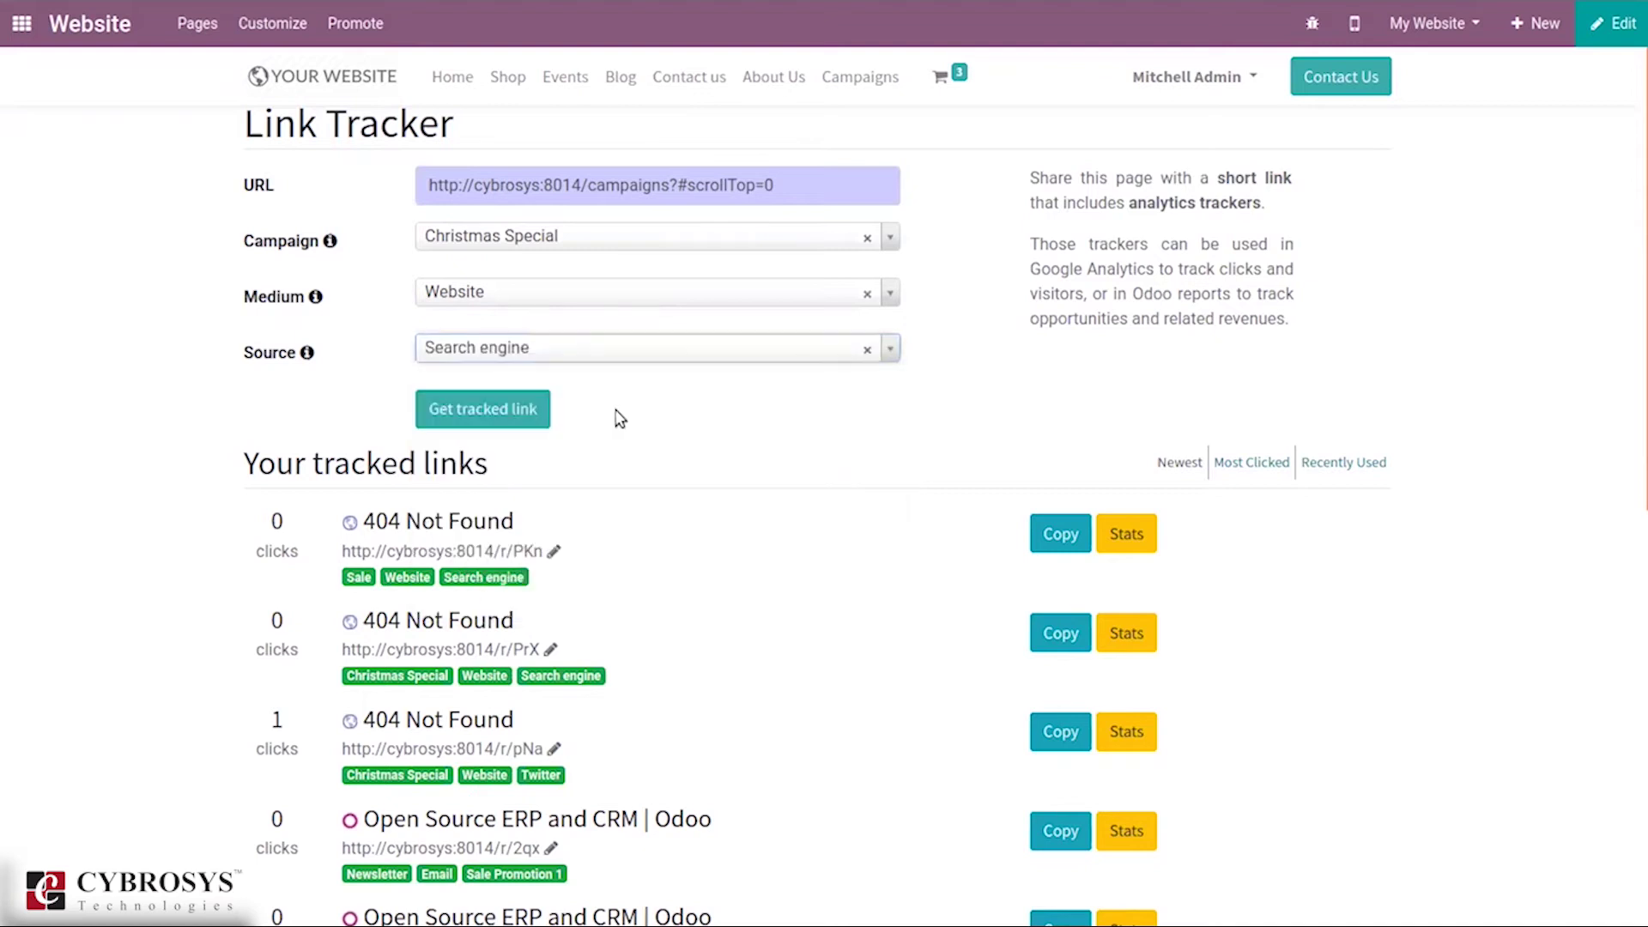
Generate the tracked short link /r/Plj, leaving its code unchanged
{"action": "left_click", "coordinate": [471, 412]}
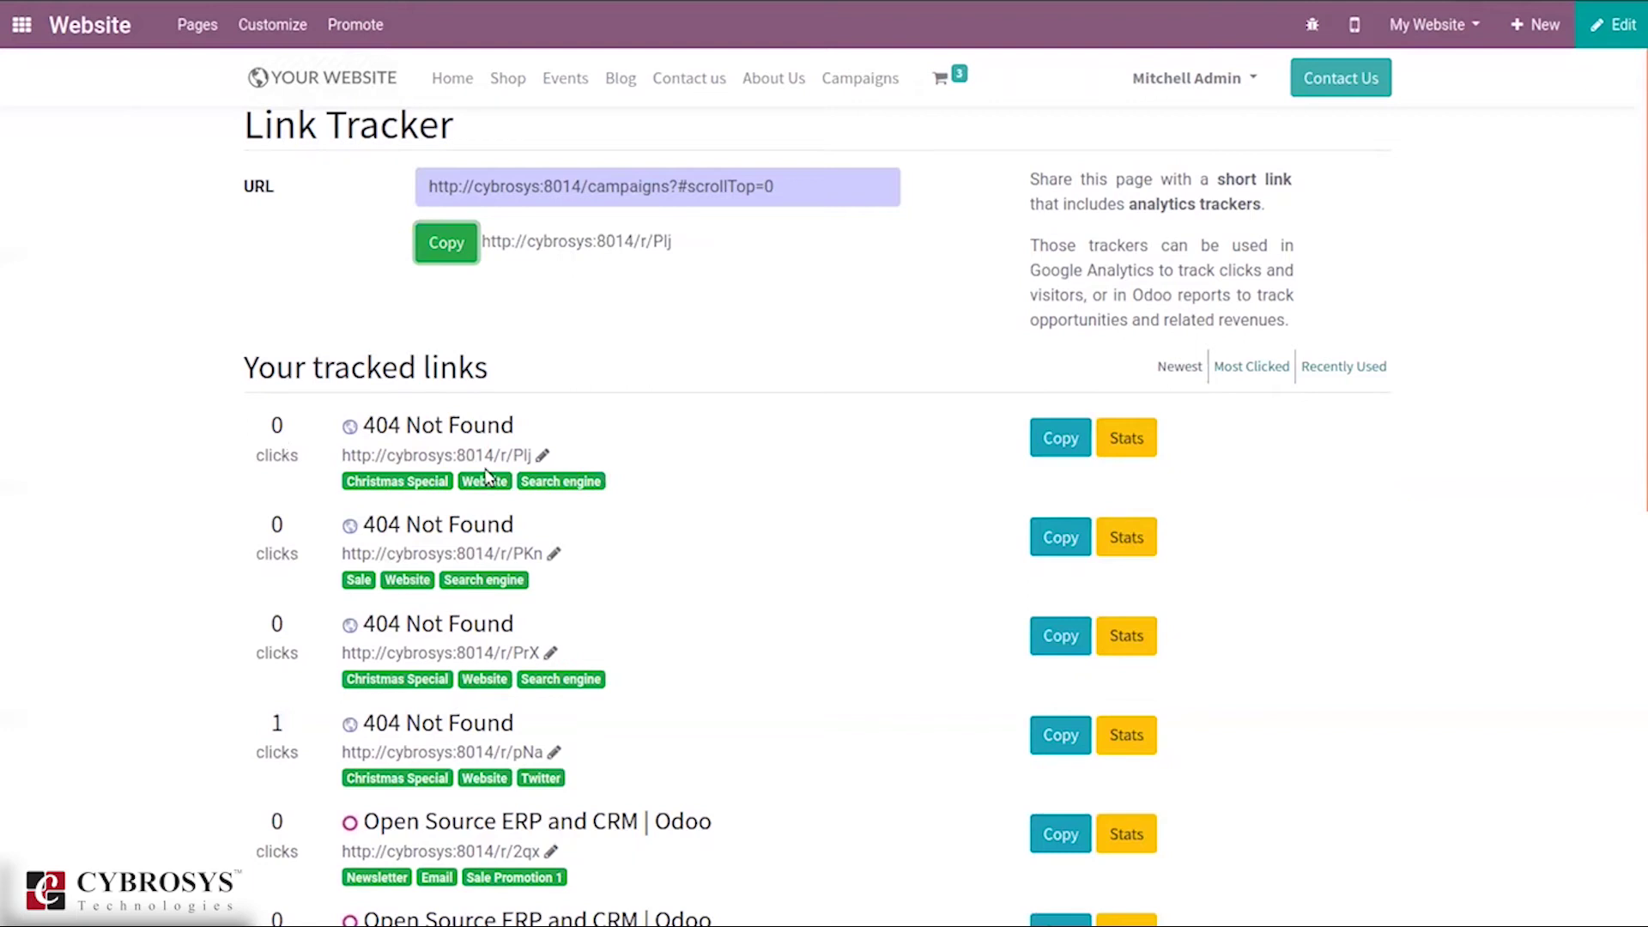
{"action": "left_click", "coordinate": [544, 456]}
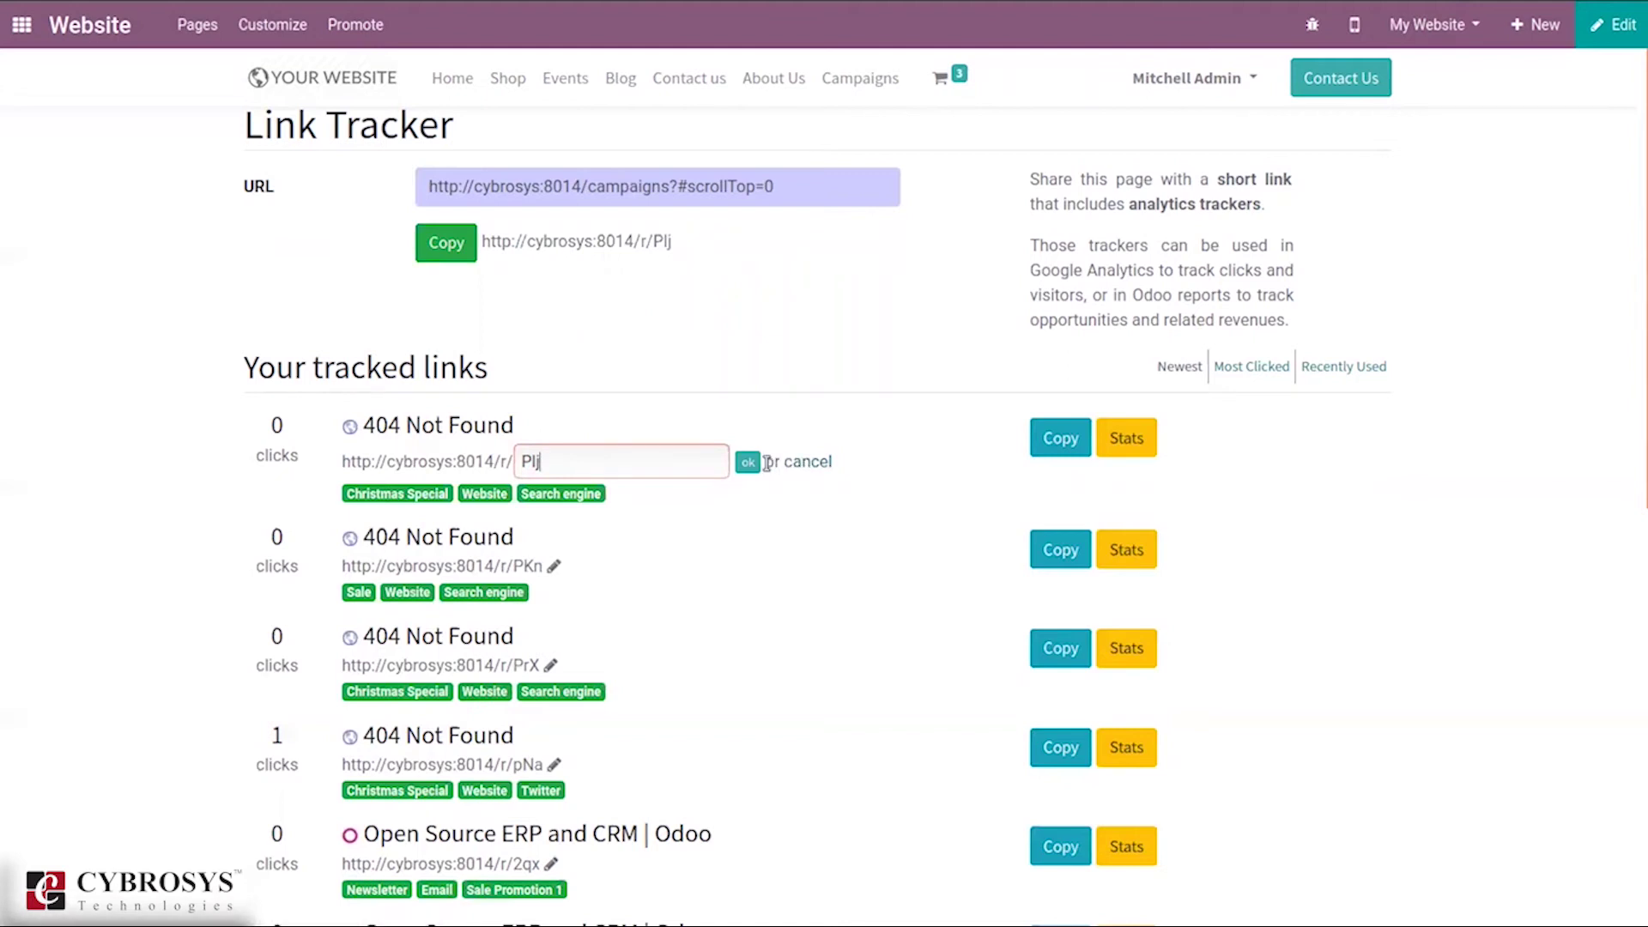
{"action": "left_click", "coordinate": [794, 464]}
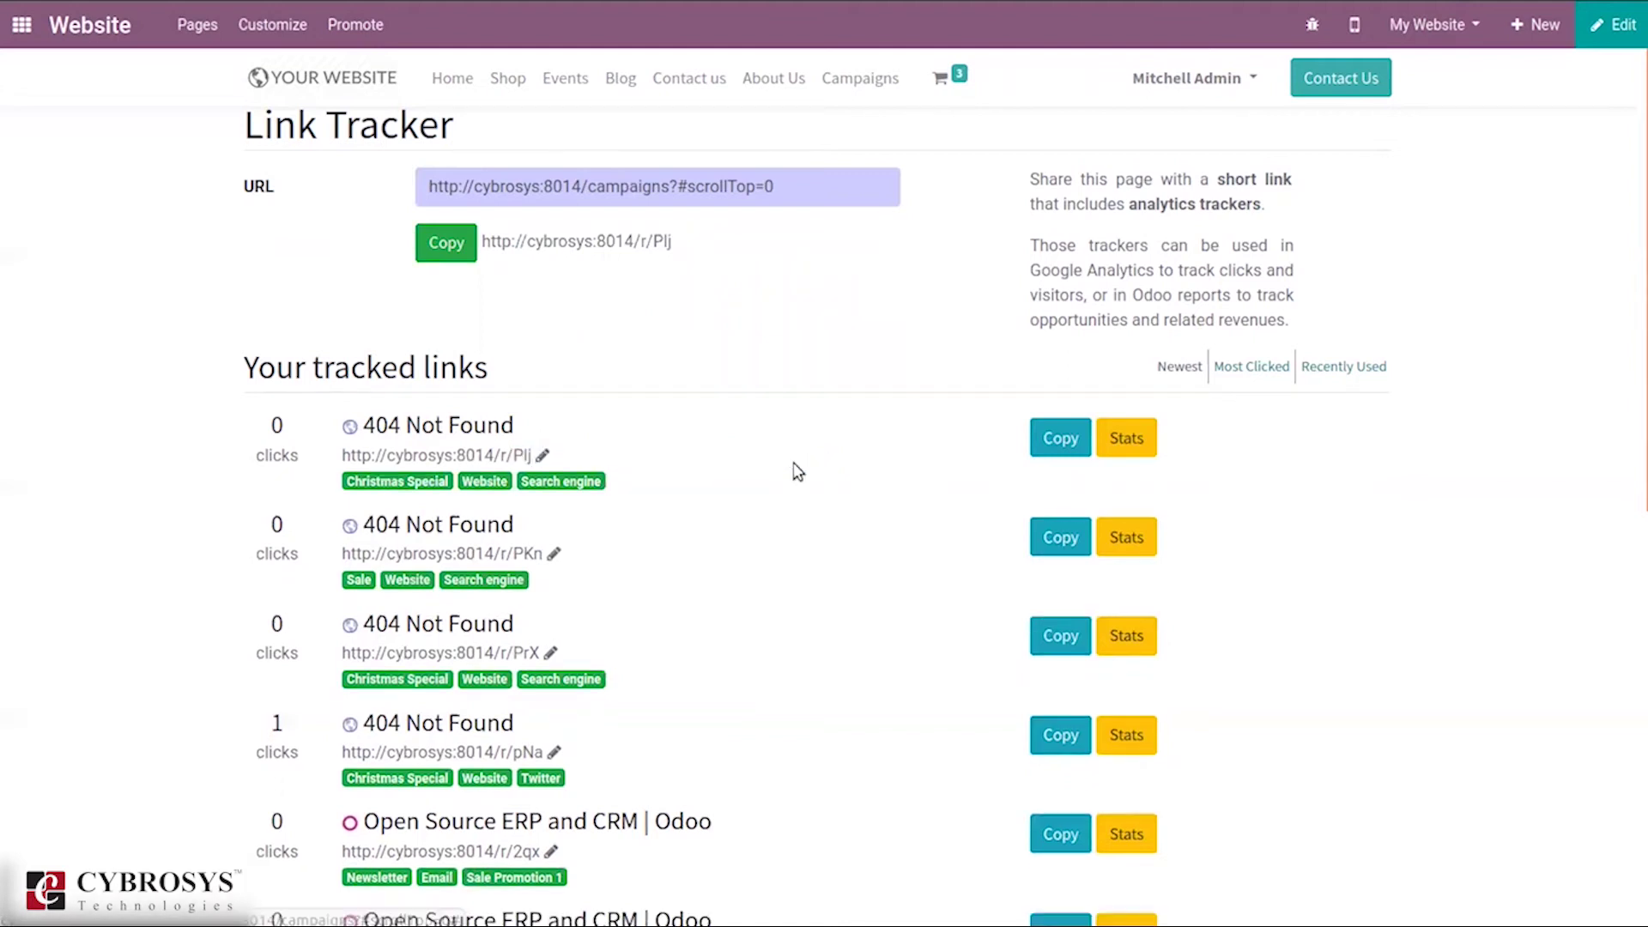
{"action": "left_click", "coordinate": [1262, 367]}
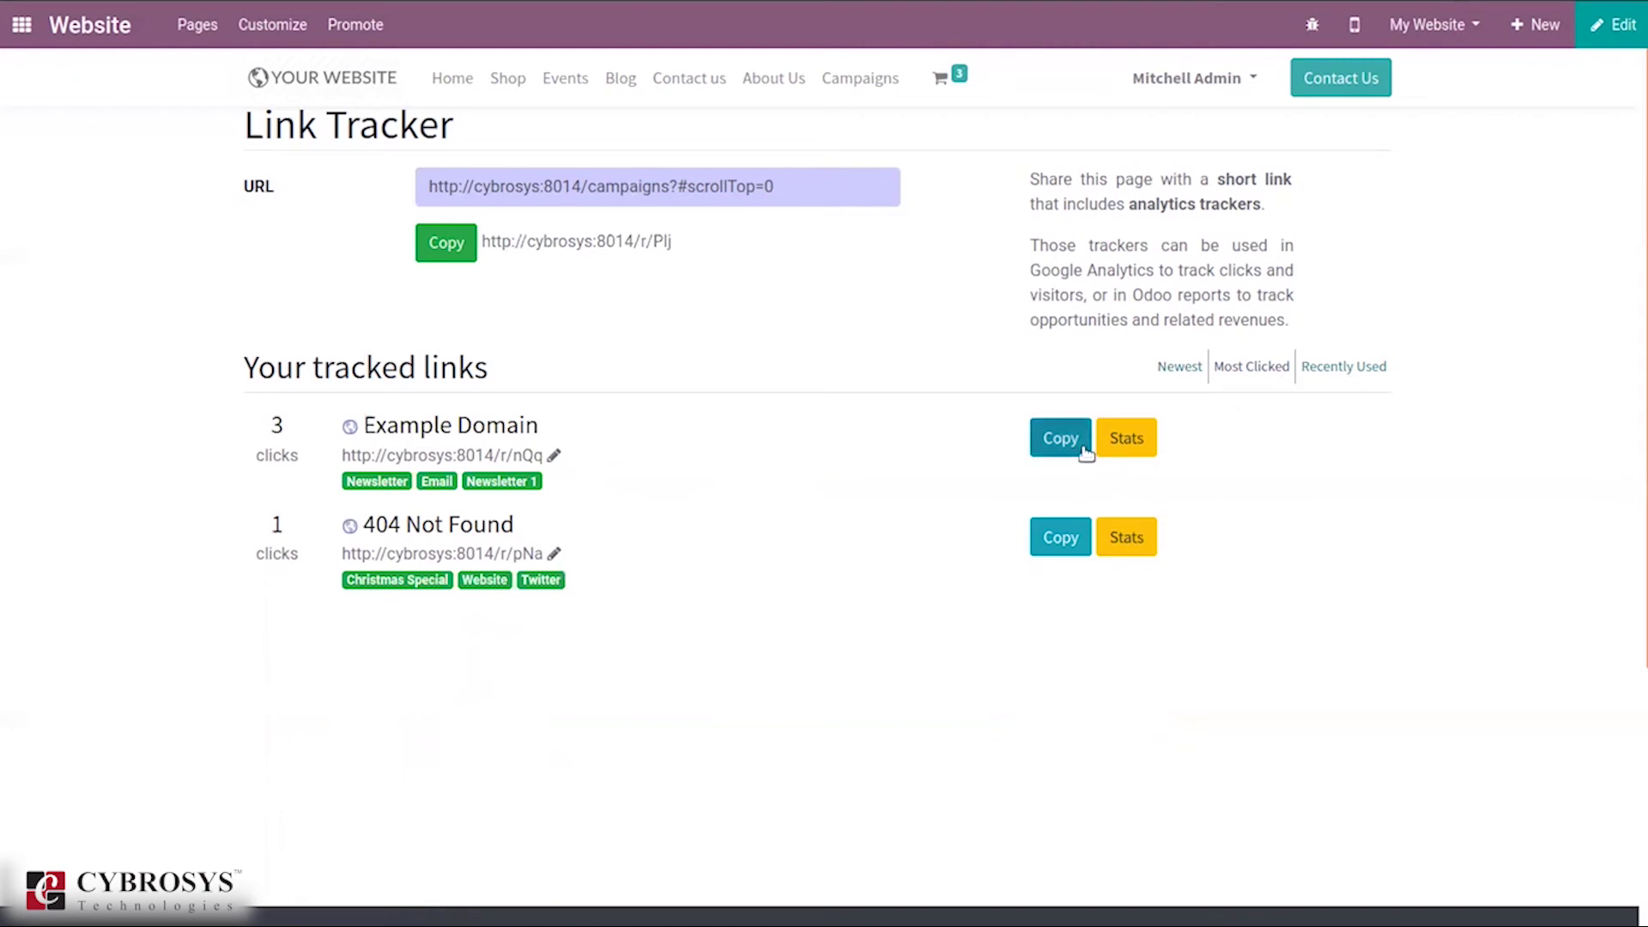
{"action": "left_click", "coordinate": [1347, 369]}
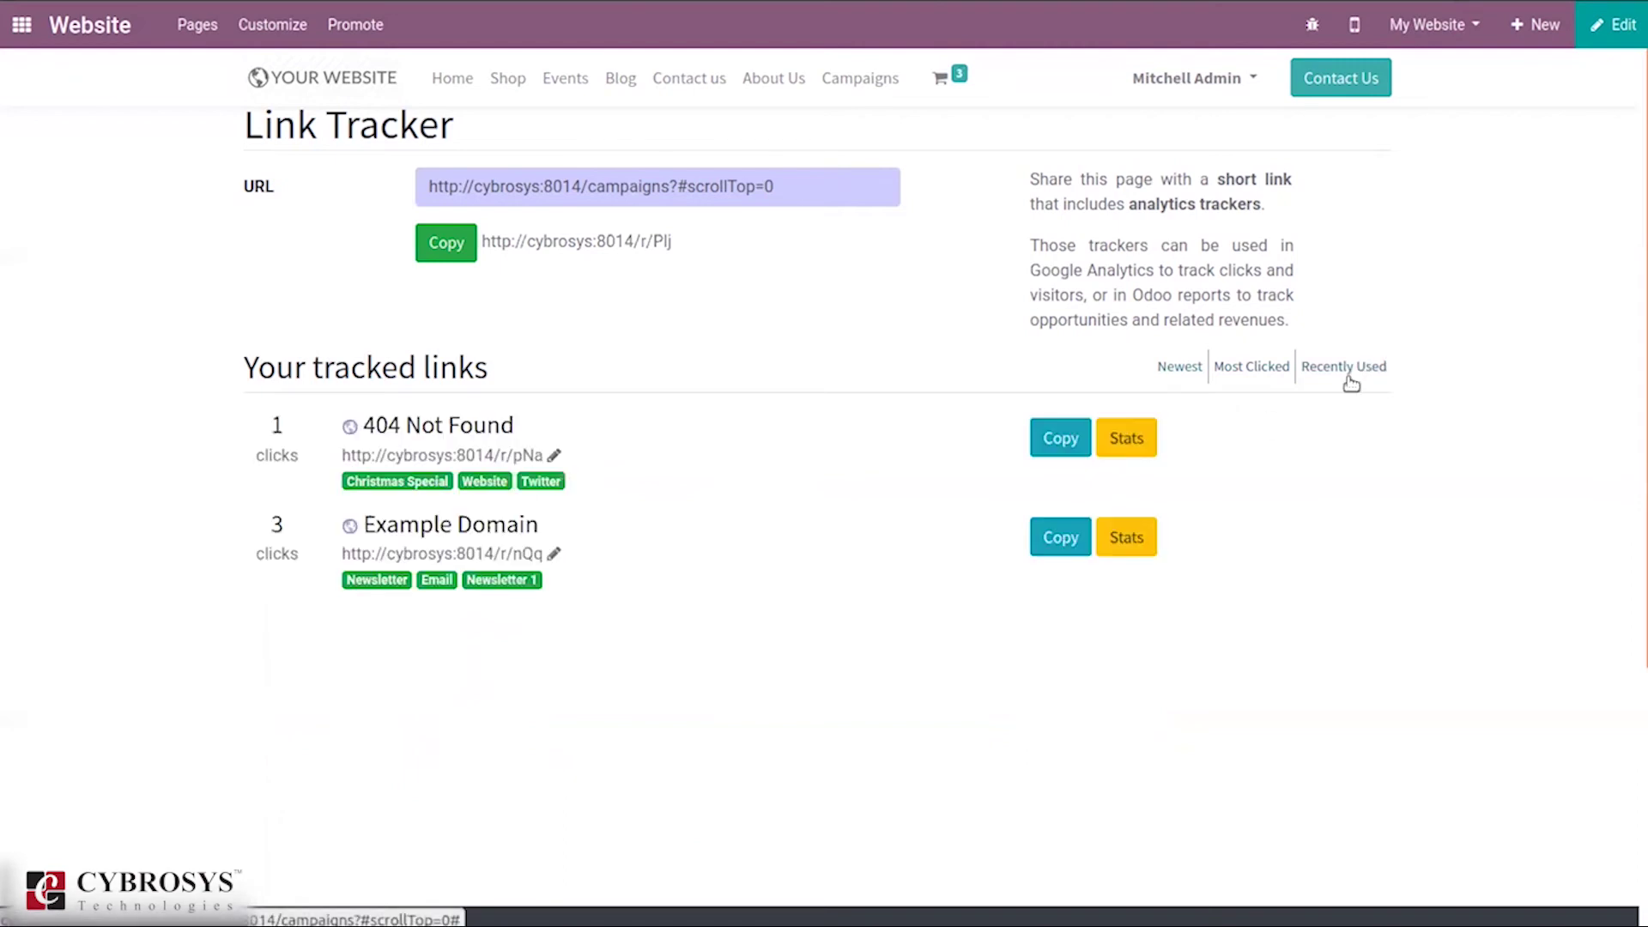
{"action": "left_click", "coordinate": [1172, 358]}
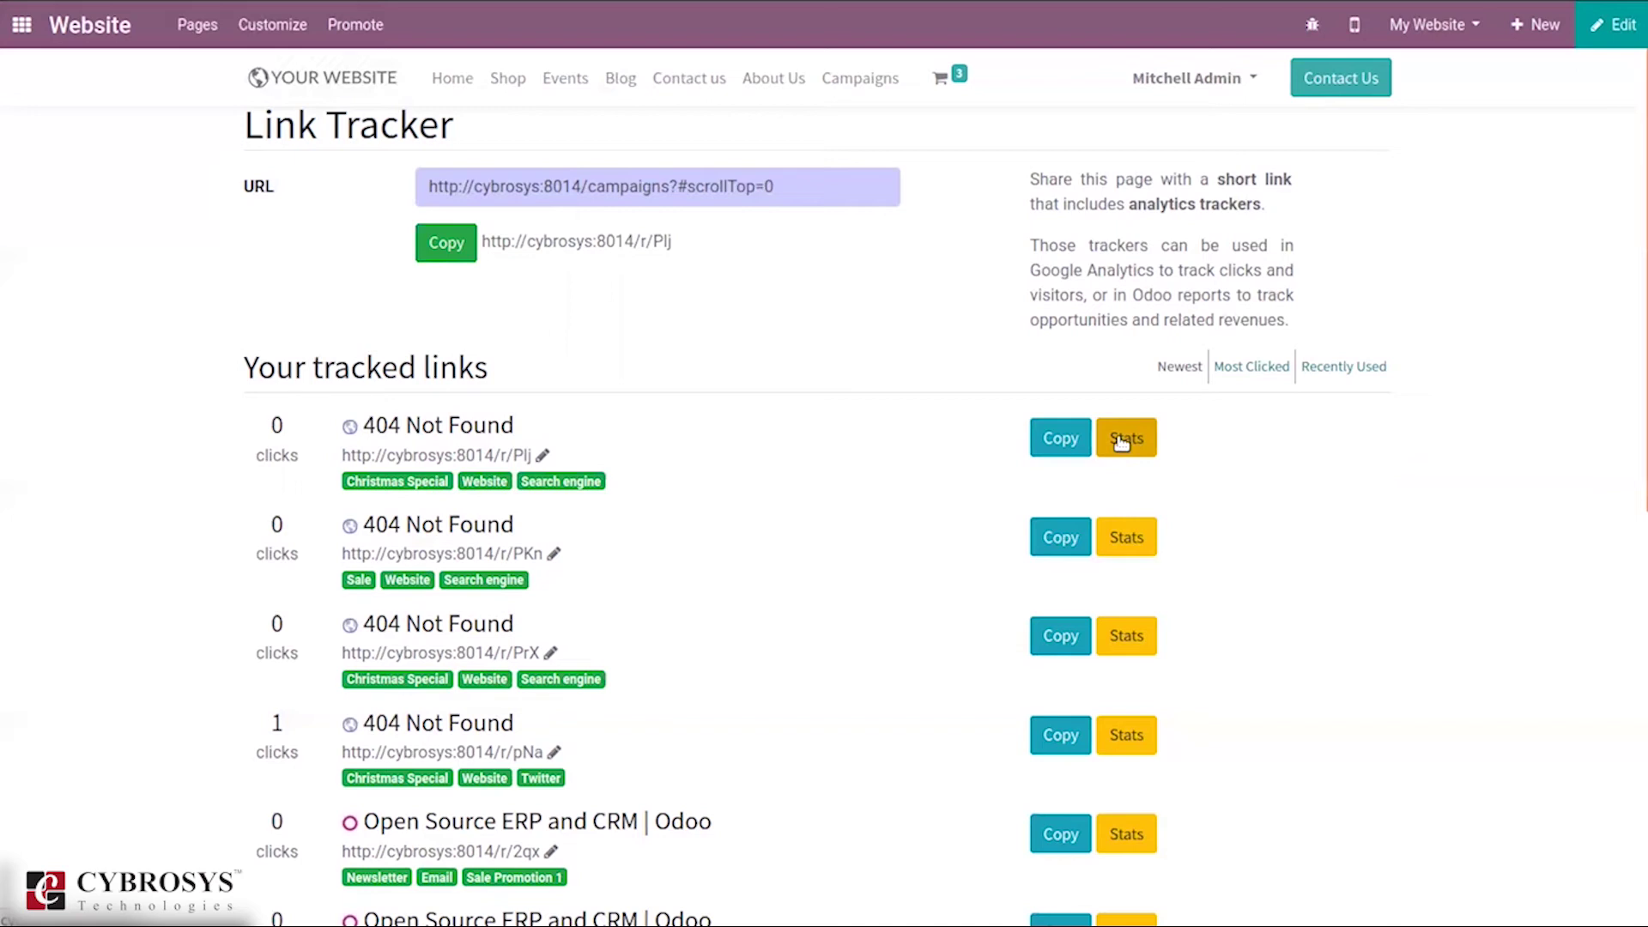
View the Plj link's statistics, copy the short link and keep its code as is
{"action": "left_click", "coordinate": [1121, 441]}
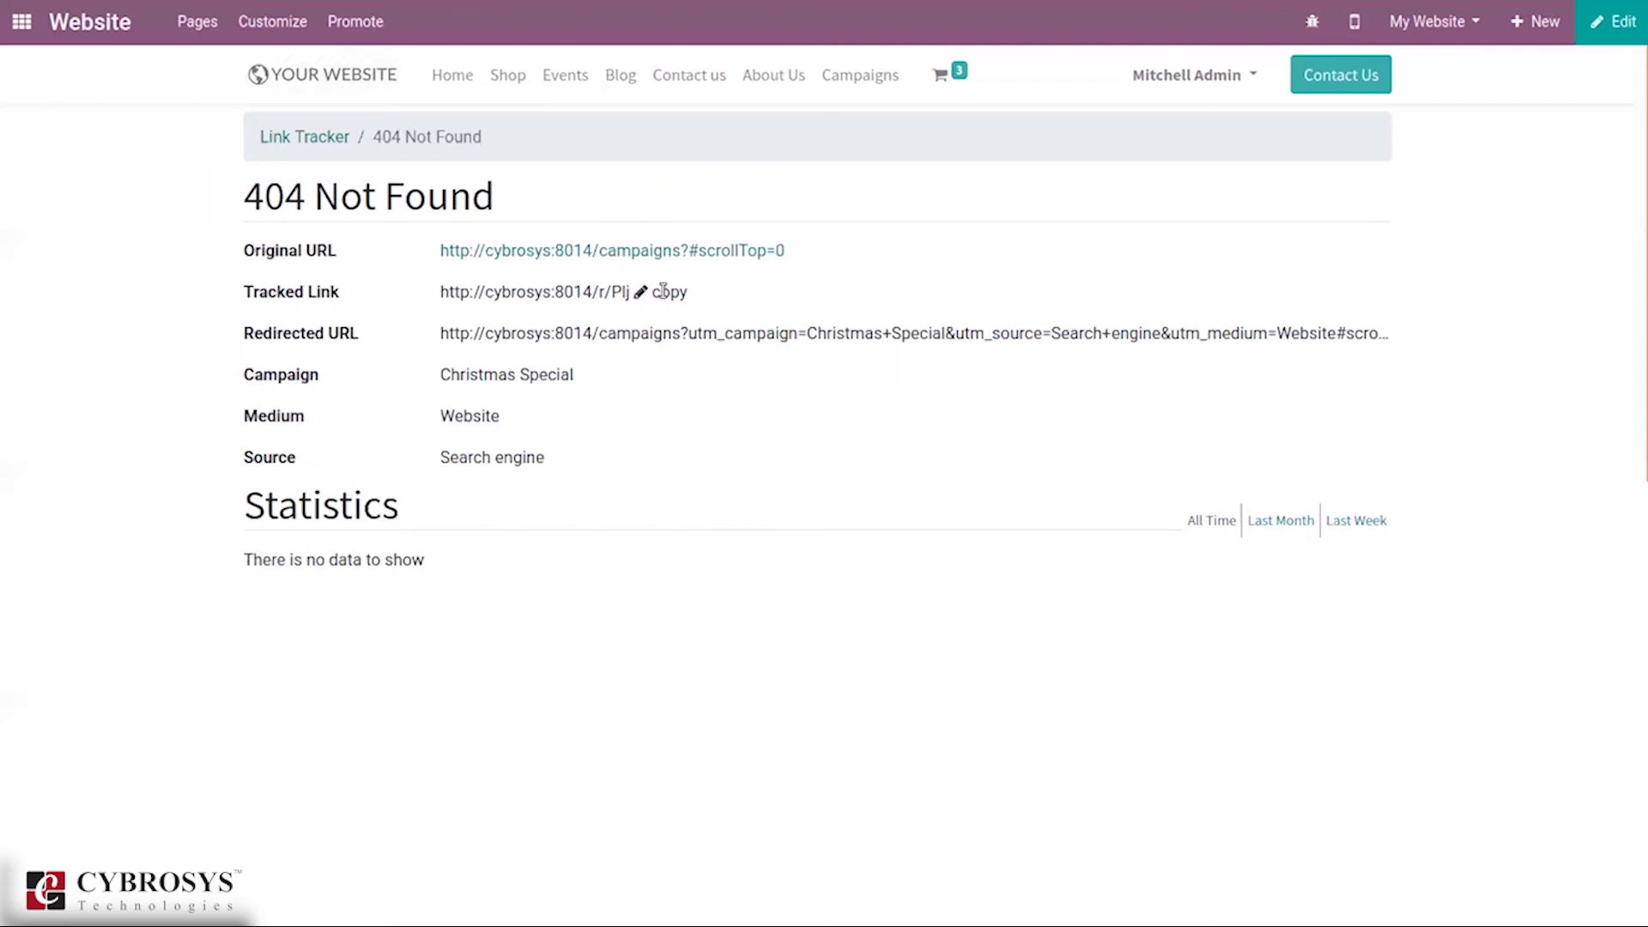
{"action": "left_click", "coordinate": [663, 292]}
{"action": "left_click", "coordinate": [641, 291]}
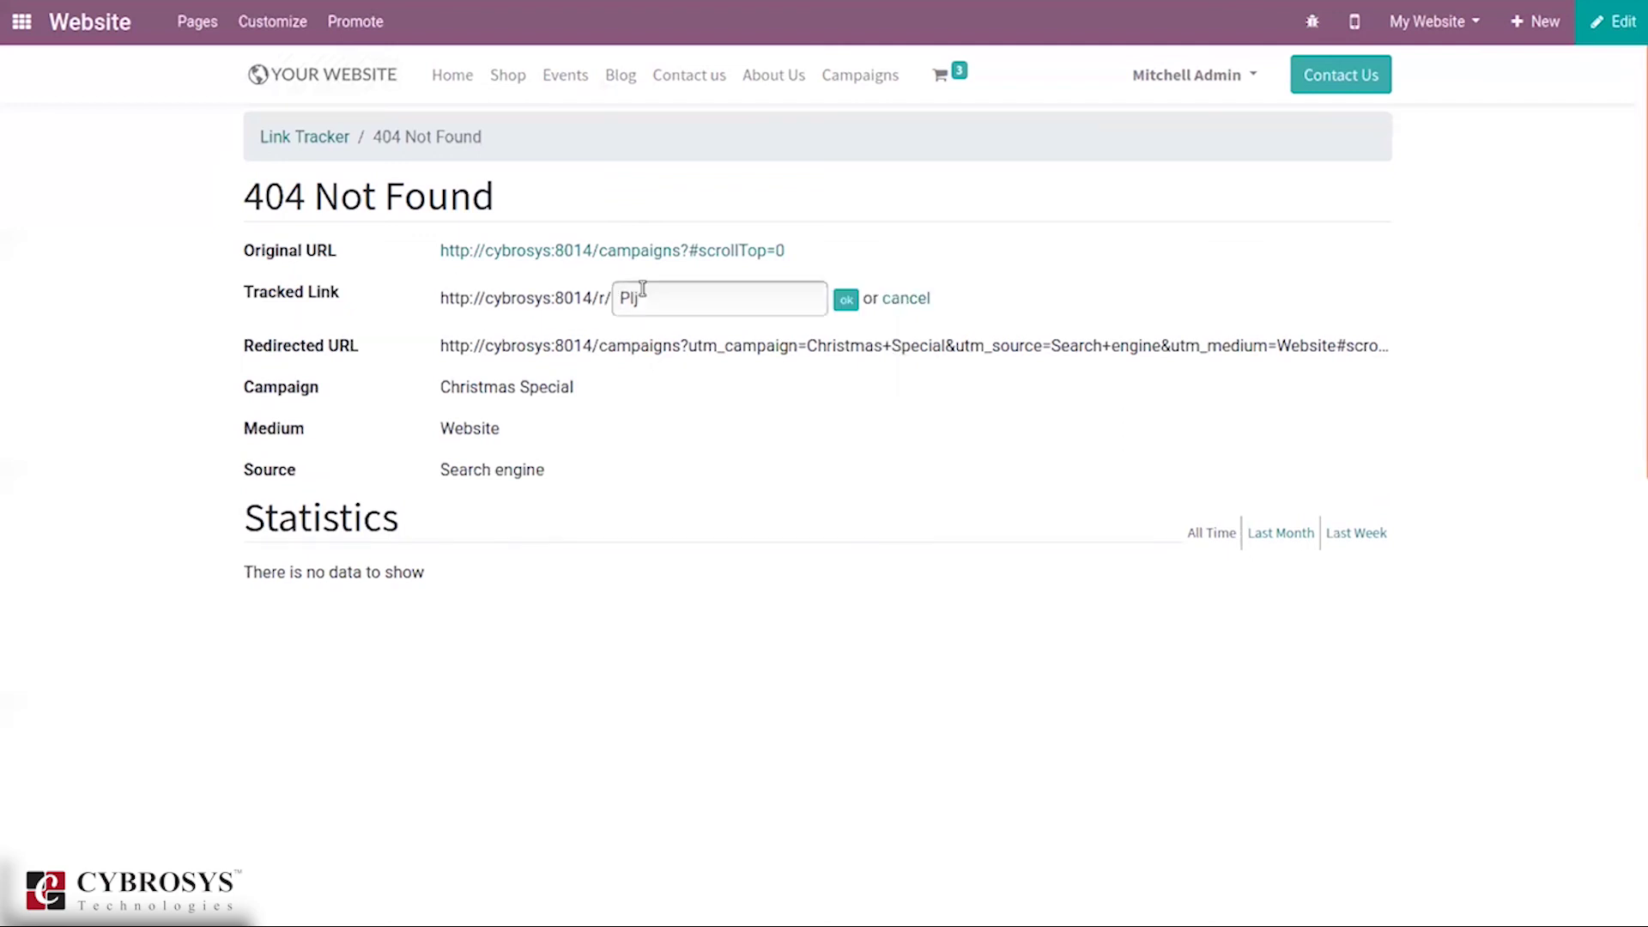
{"action": "left_click", "coordinate": [845, 299]}
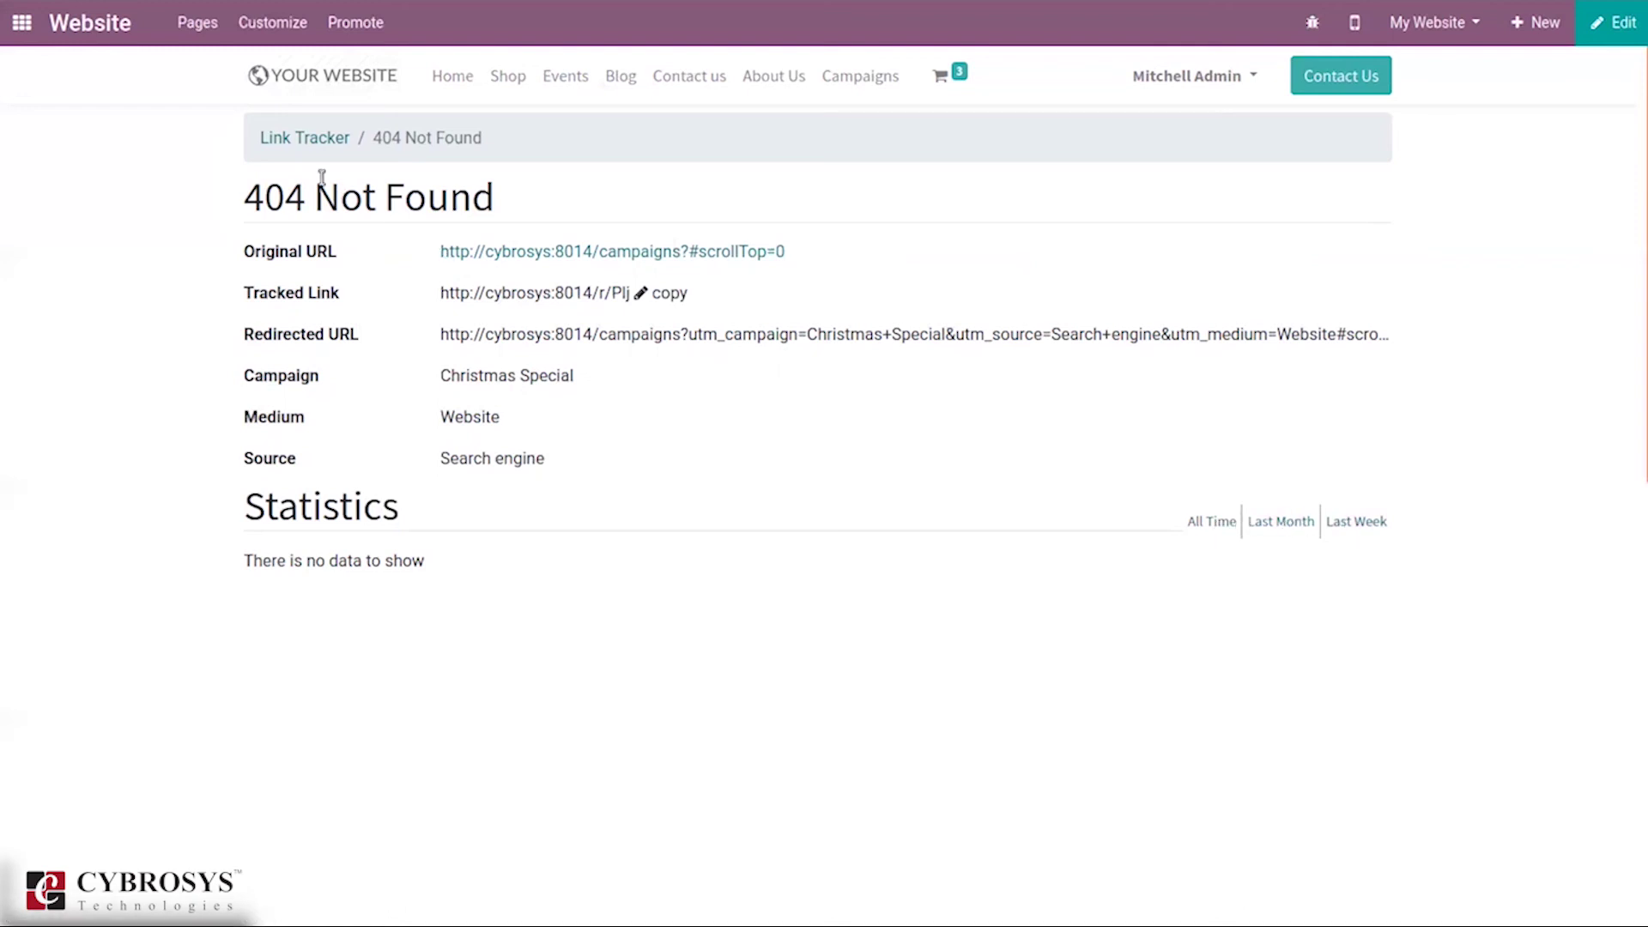
Back on Link Tracker, open the Example Domain link's statistics and review its charts
{"action": "left_click", "coordinate": [294, 139]}
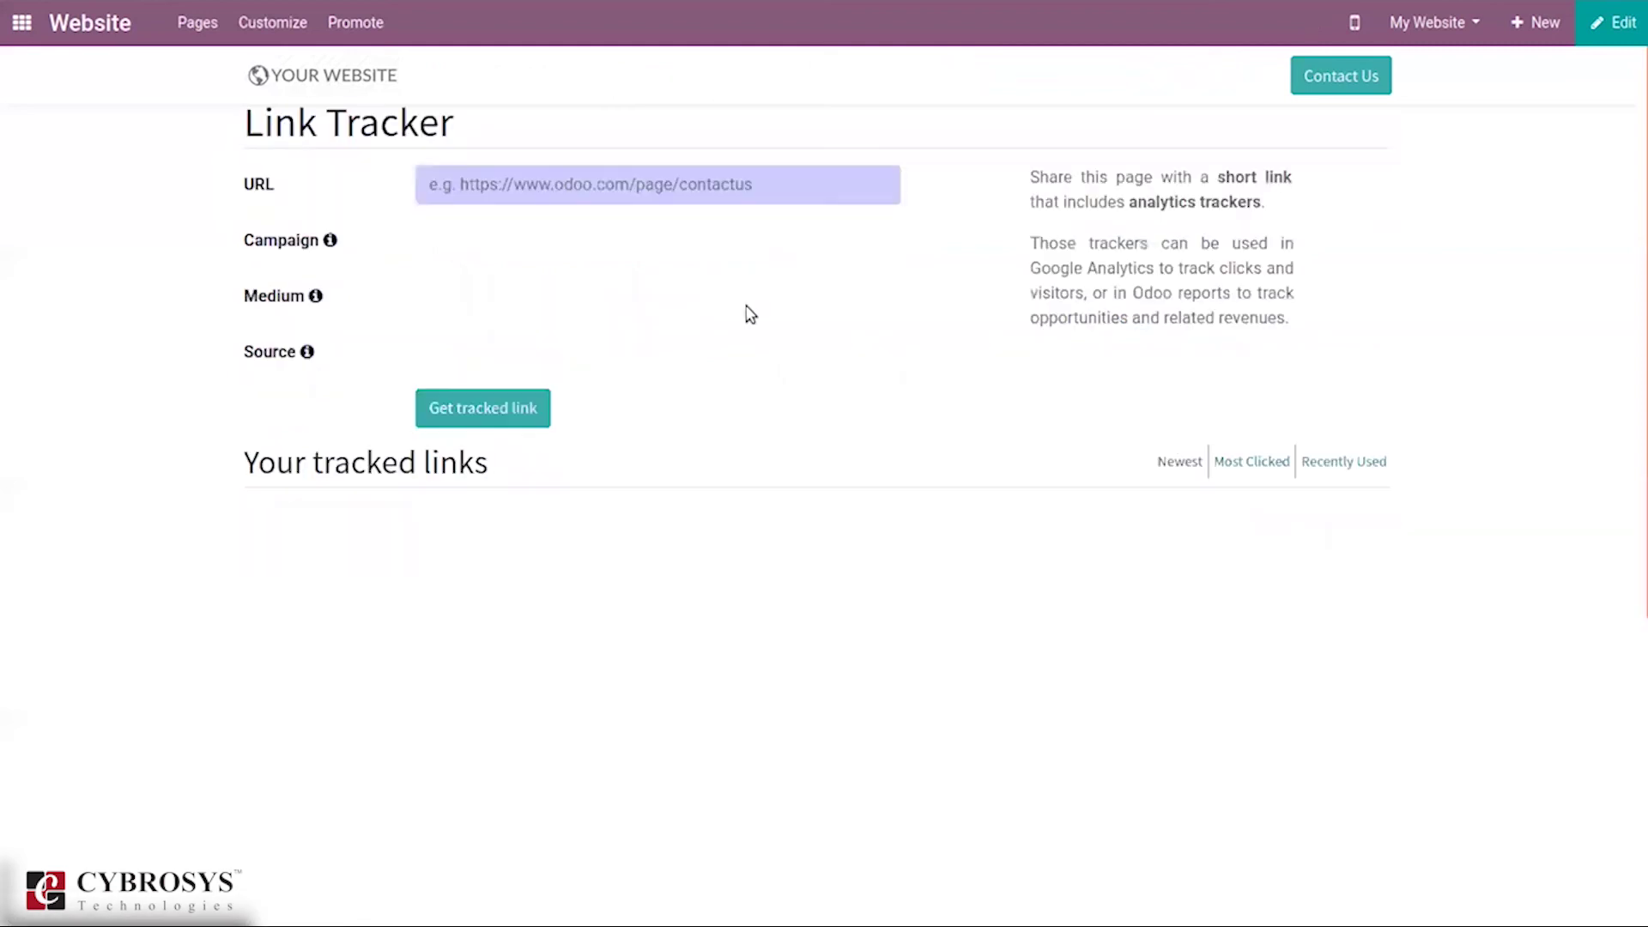
{"action": "left_click_drag", "start_coordinate": [1640, 455], "coordinate": [1635, 723]}
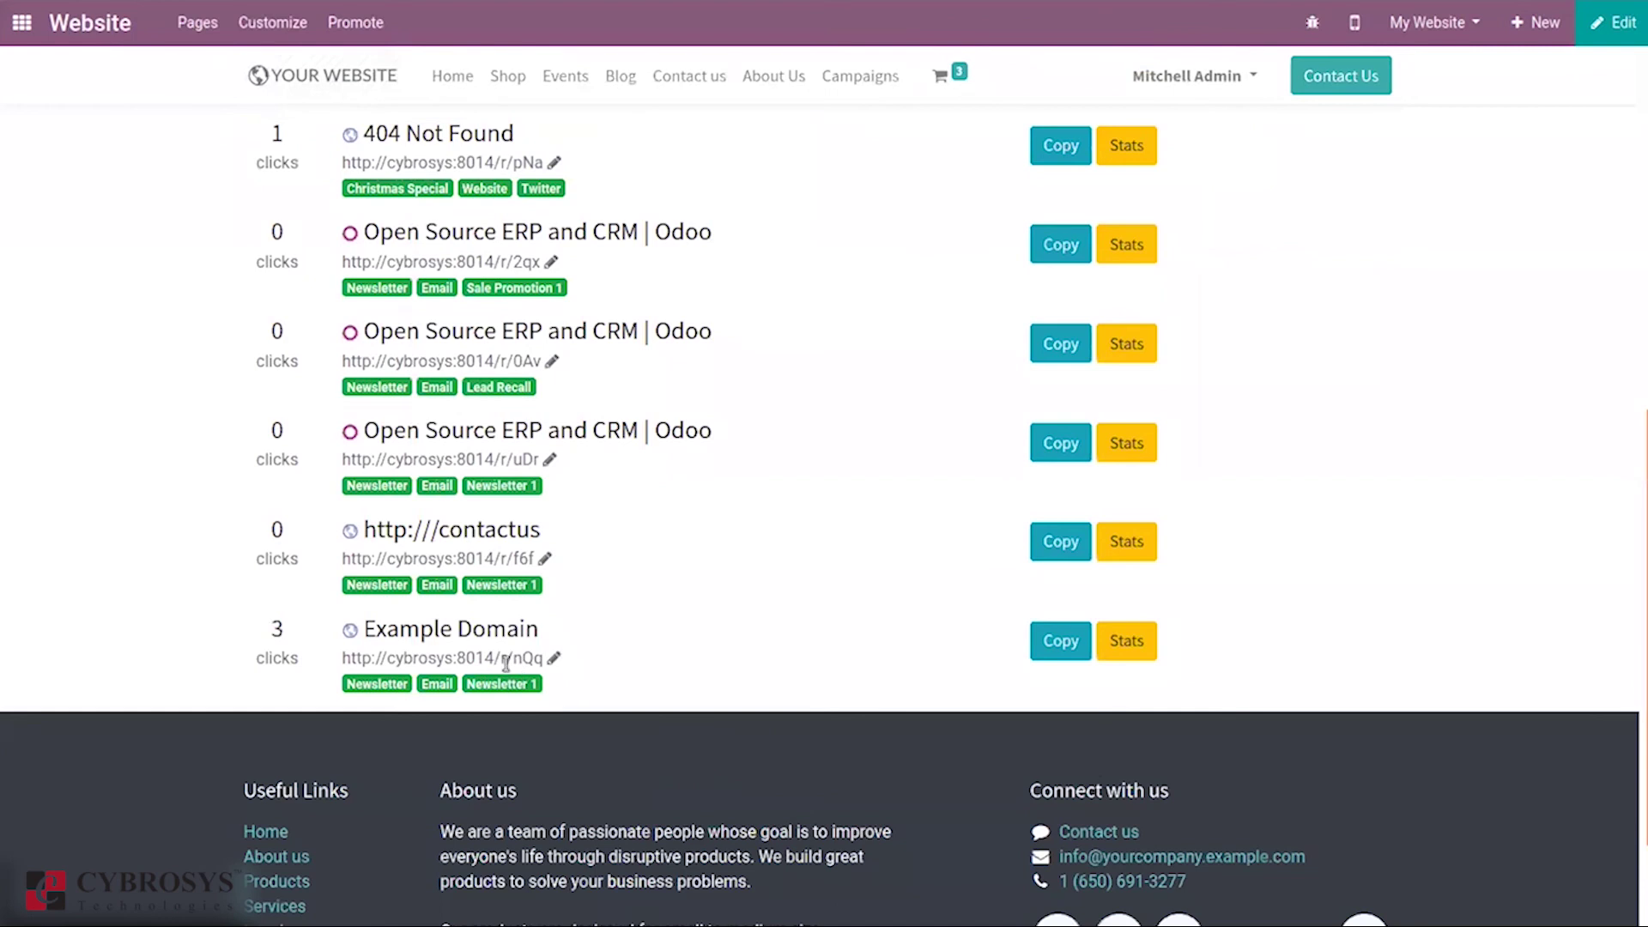
{"action": "left_click", "coordinate": [1126, 656]}
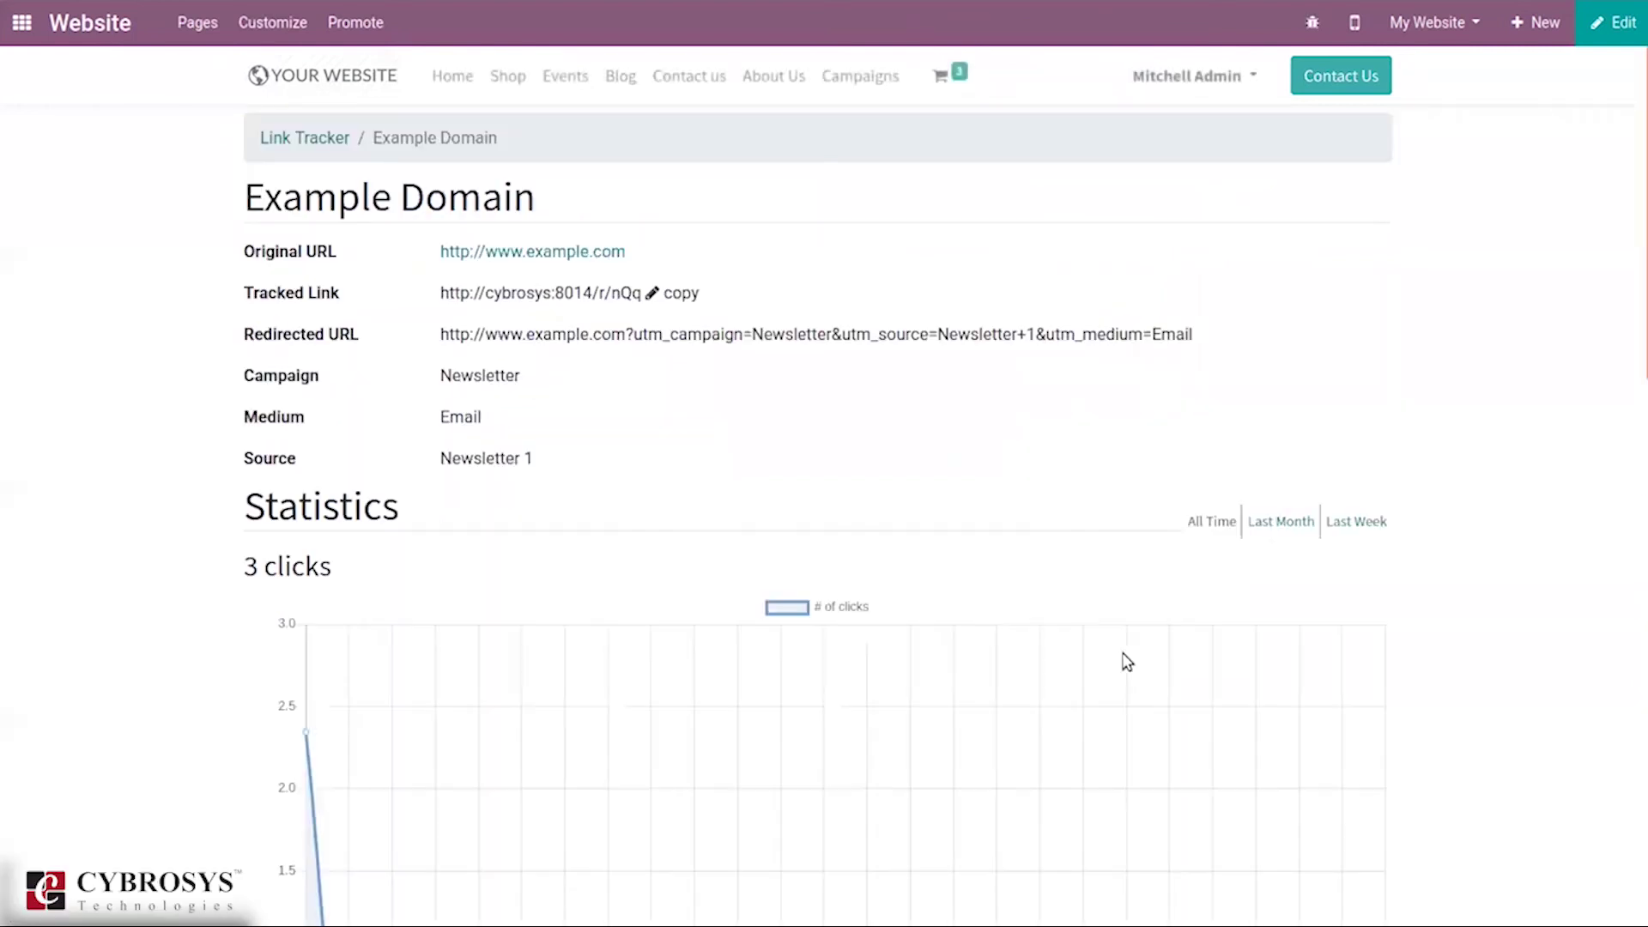
{"action": "left_click_drag", "start_coordinate": [1637, 331], "coordinate": [1637, 474]}
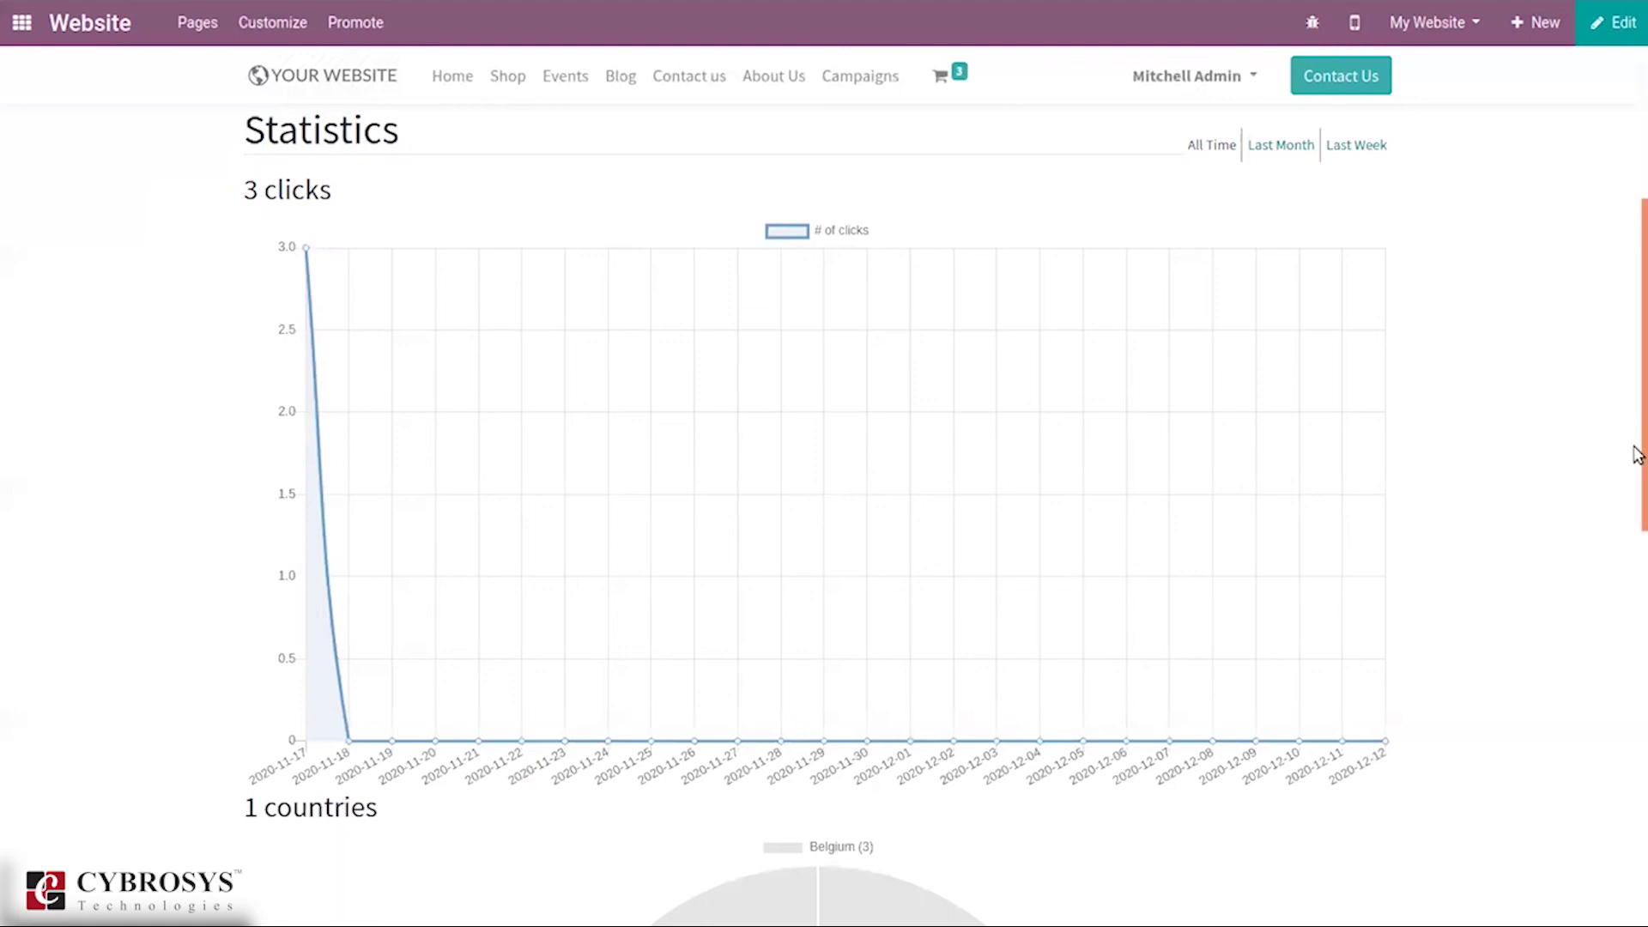
{"action": "left_click_drag", "start_coordinate": [1637, 455], "coordinate": [1618, 643]}
{"action": "mouse_move", "coordinate": [944, 589]}
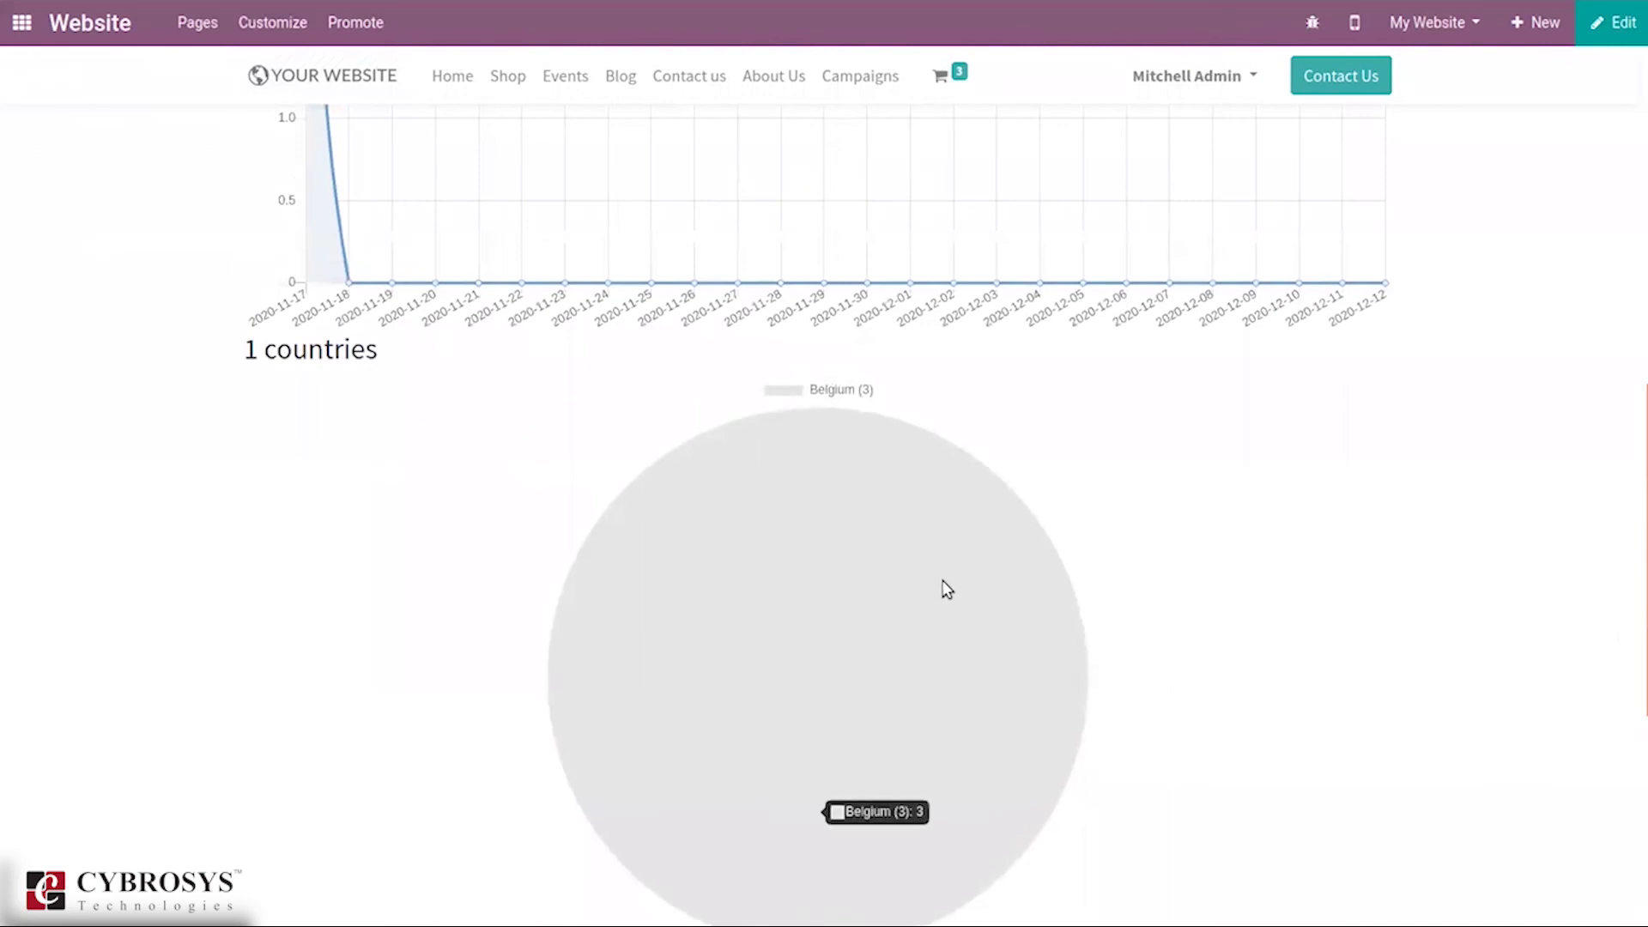
{"action": "left_click_drag", "start_coordinate": [1636, 448], "coordinate": [1636, 203]}
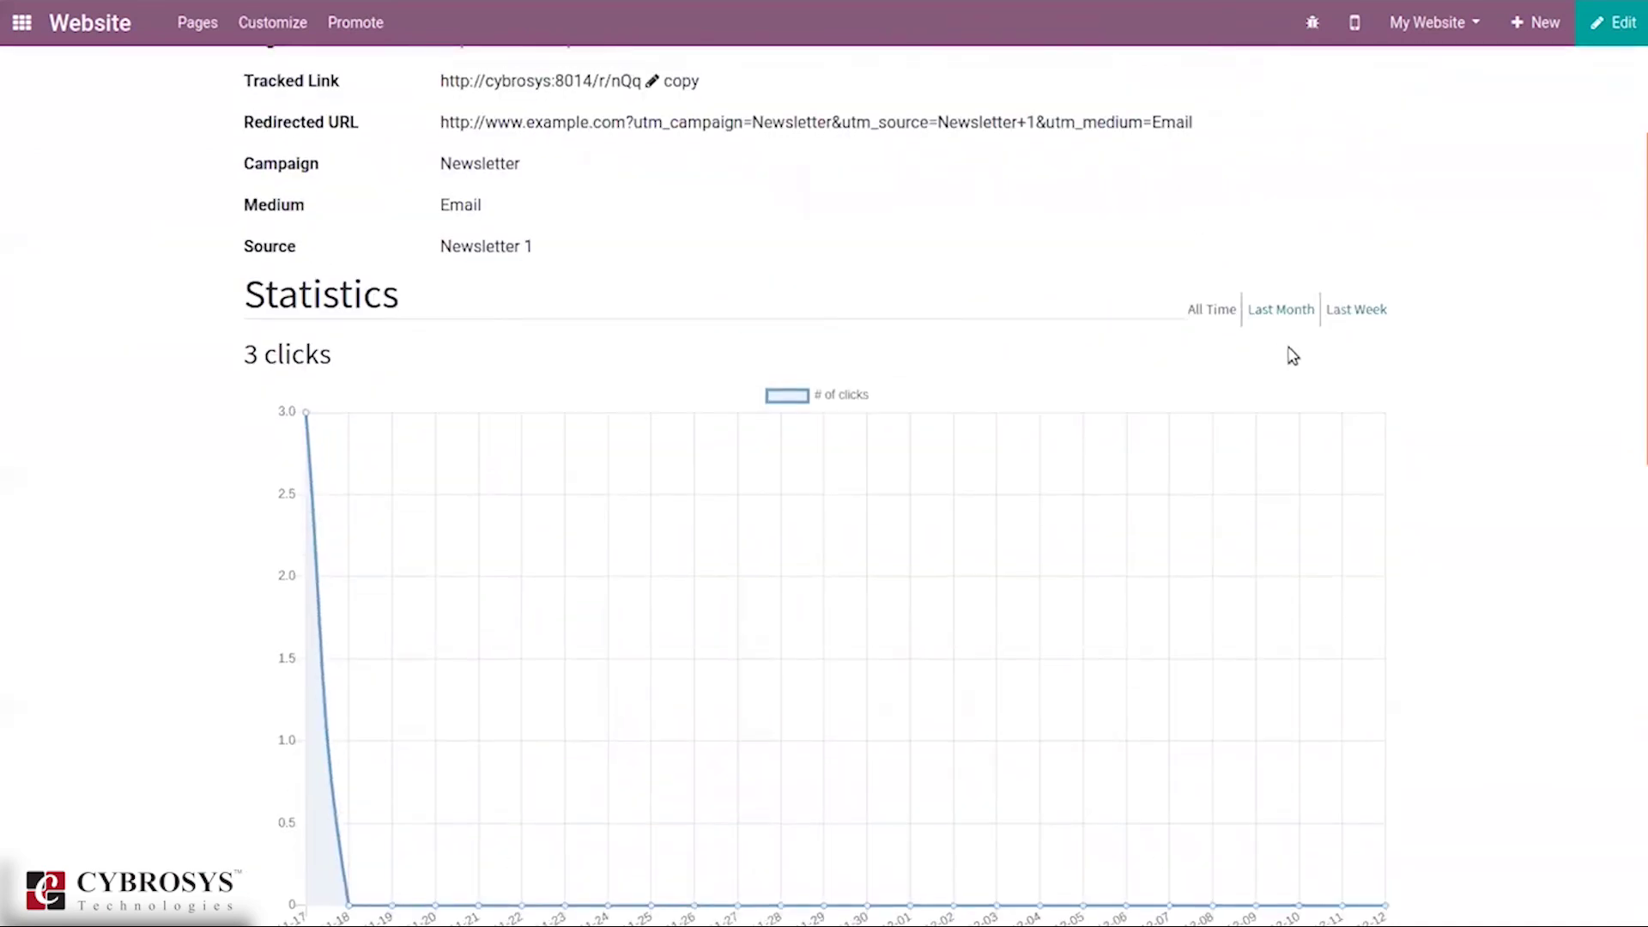
Filter the Example Domain click statistics to Last Month, then Last Week
{"action": "left_click", "coordinate": [1290, 308]}
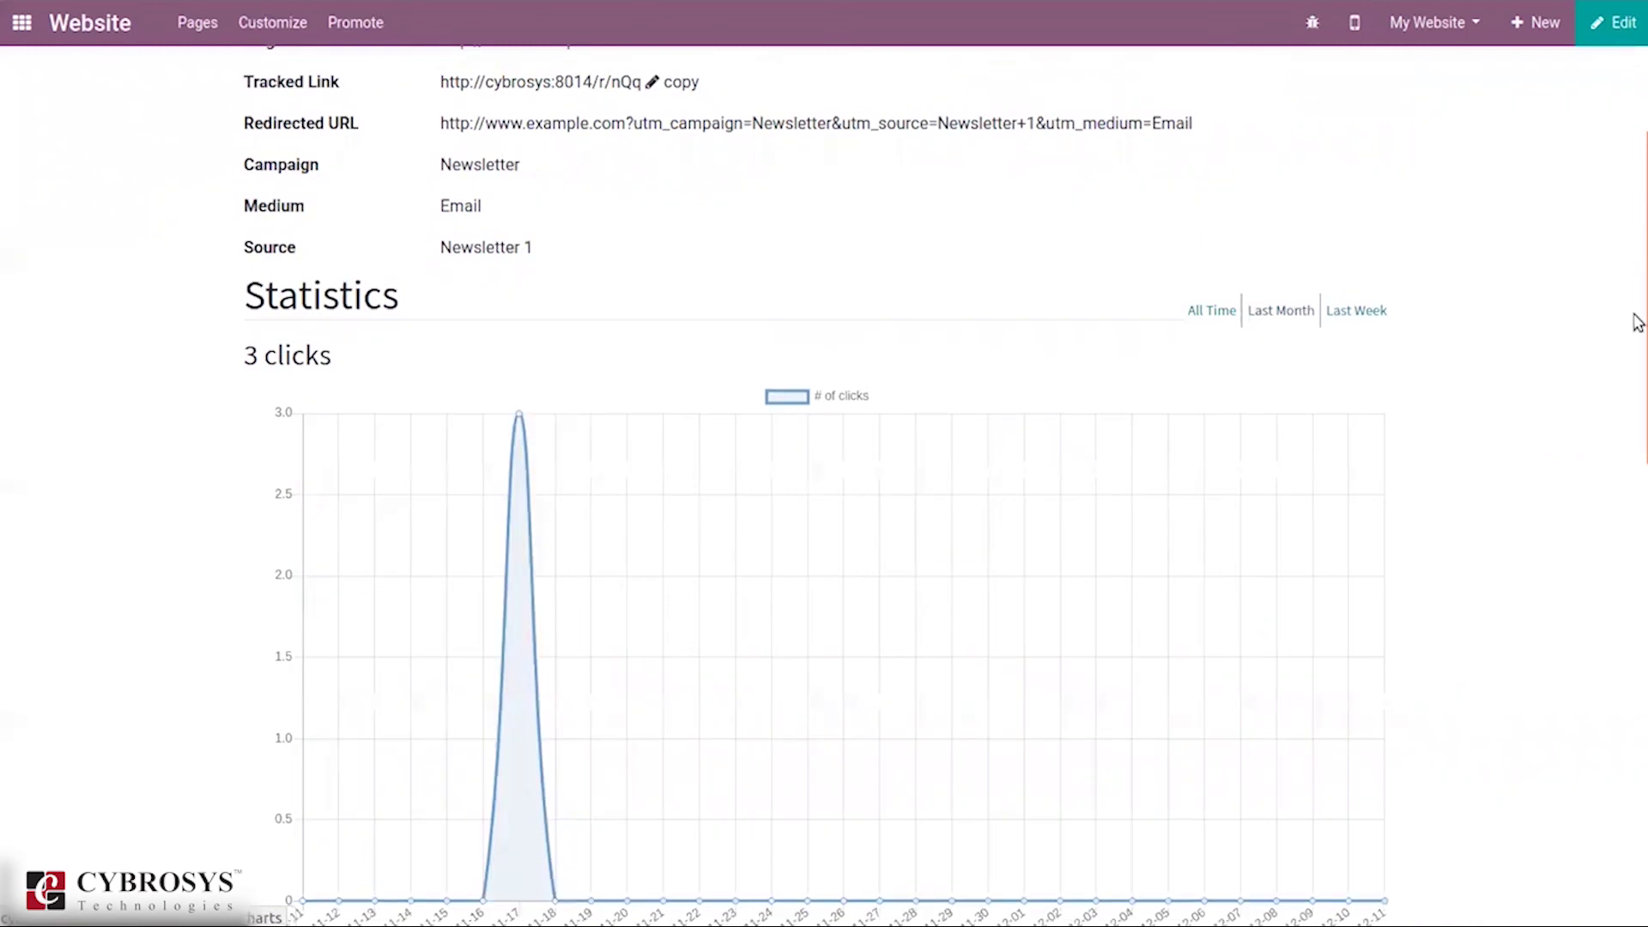
{"action": "left_click_drag", "start_coordinate": [1636, 372], "coordinate": [1636, 673]}
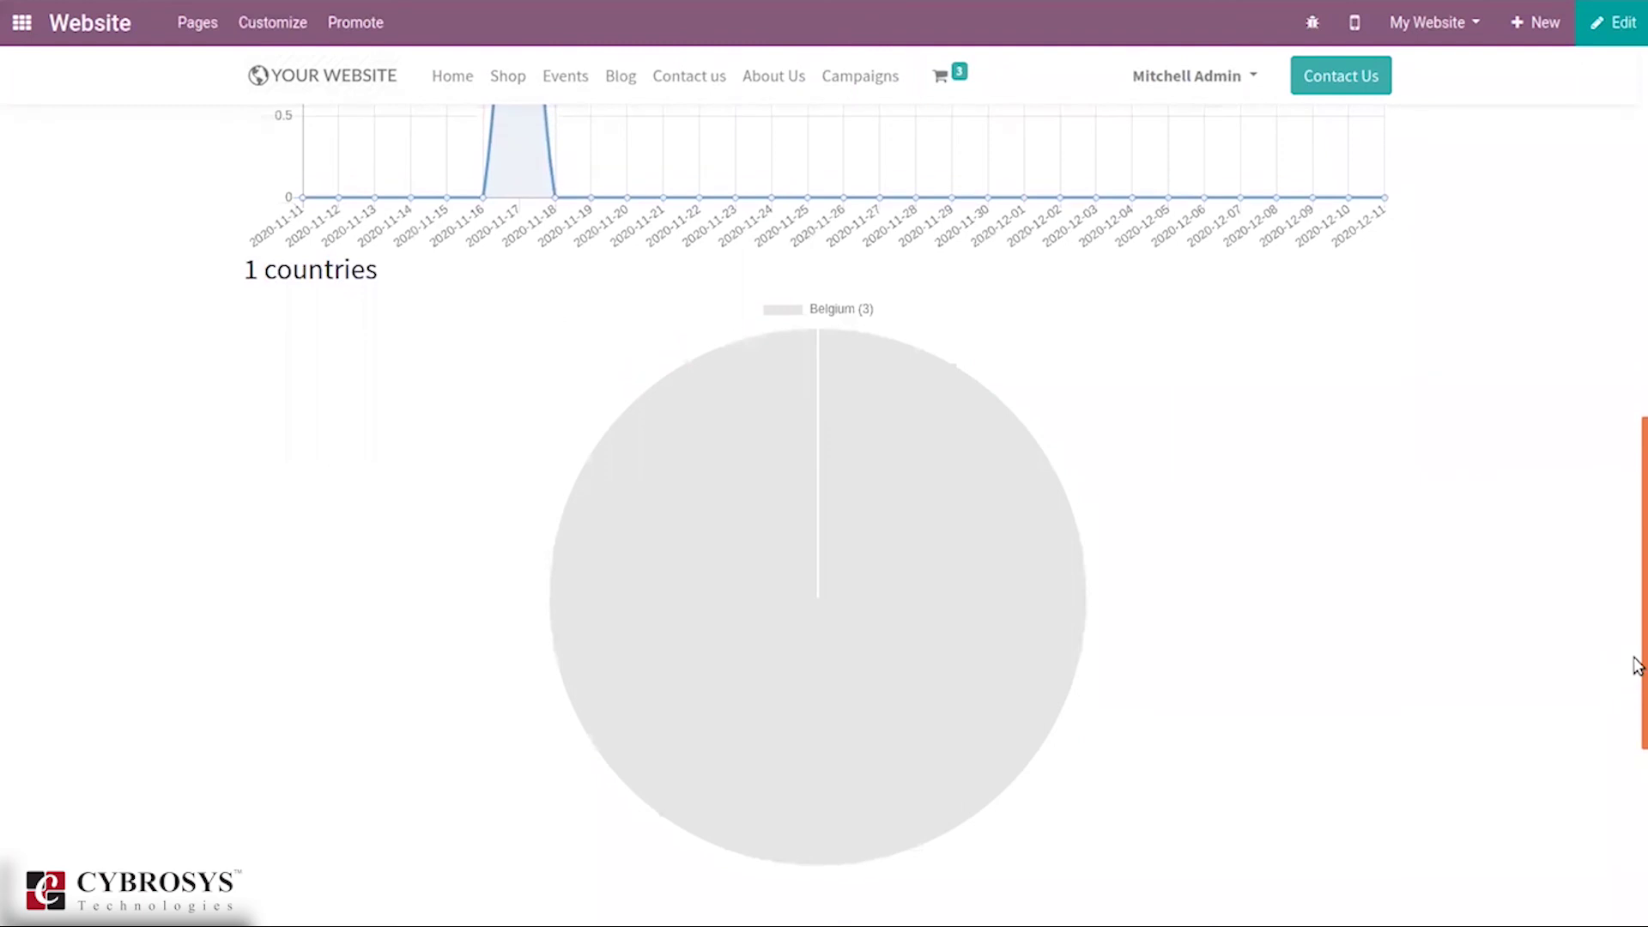
{"action": "left_click_drag", "start_coordinate": [1637, 673], "coordinate": [1603, 311]}
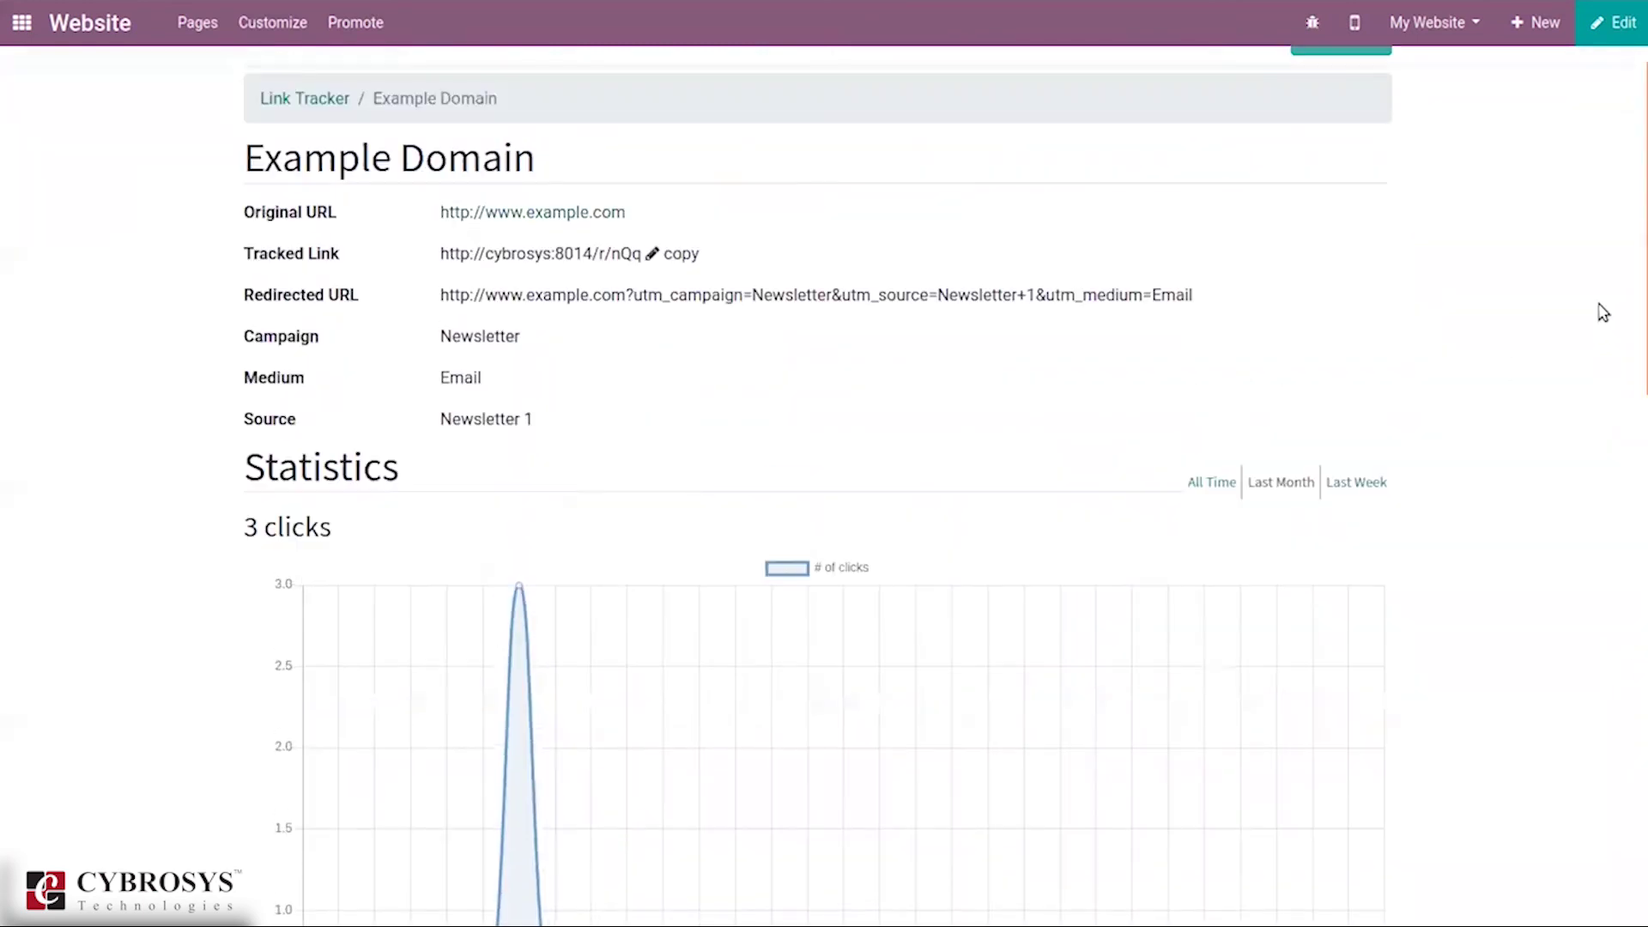
{"action": "left_click", "coordinate": [1356, 484]}
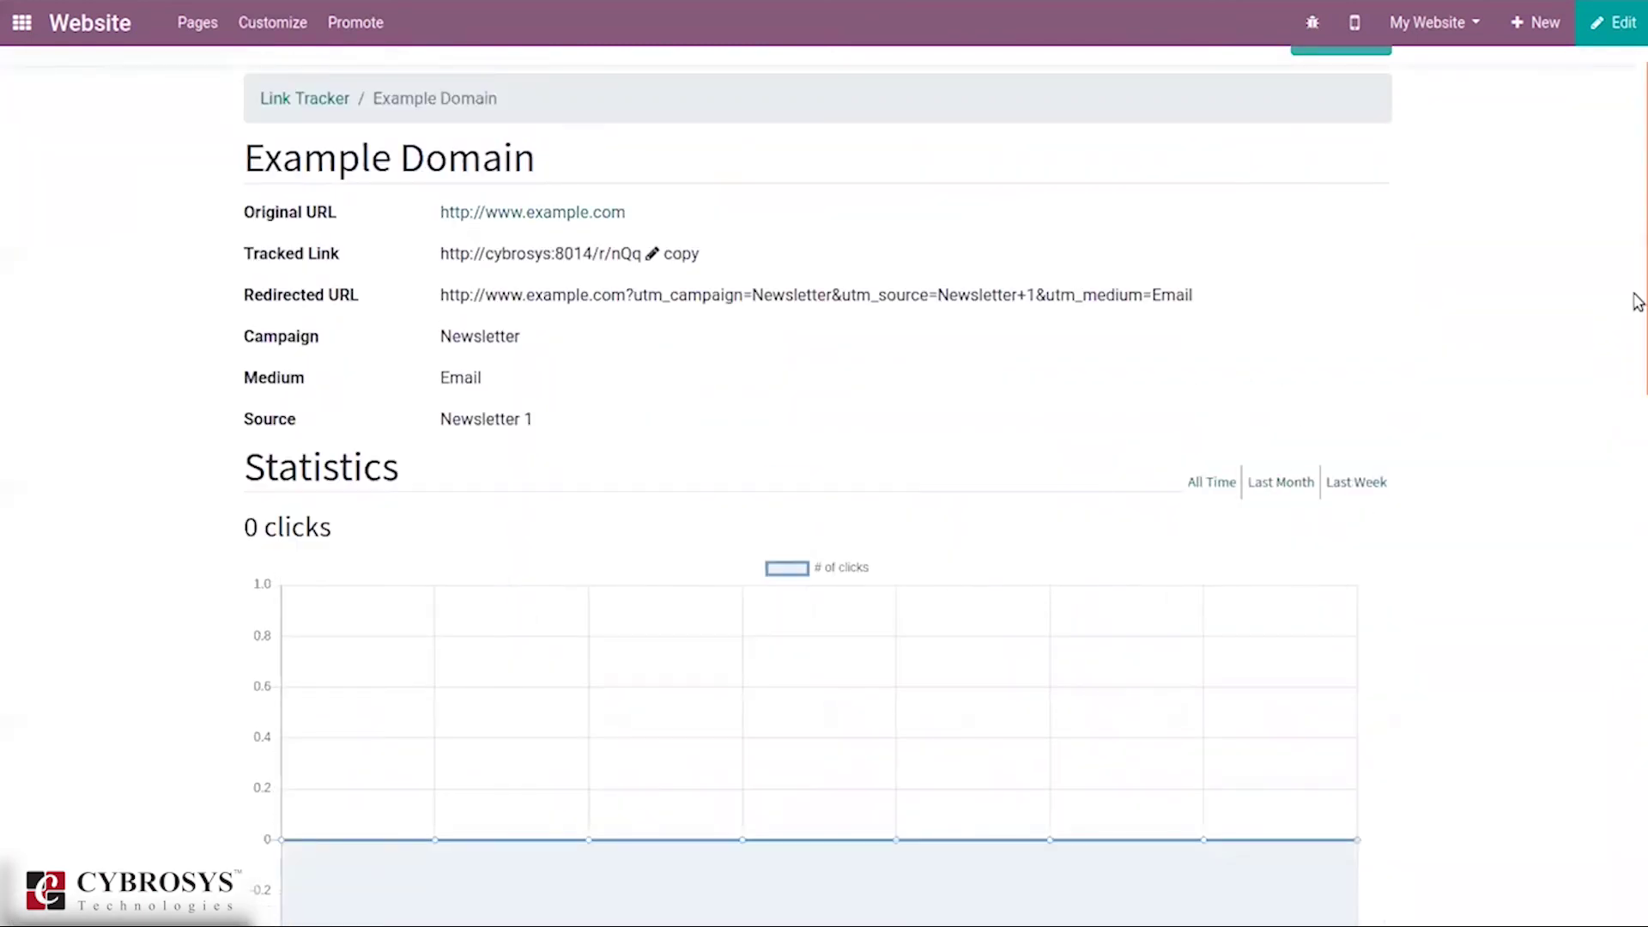
{"action": "mouse_move", "coordinate": [1636, 294]}
{"action": "left_mouse_down"}
{"action": "mouse_move", "coordinate": [1637, 589]}
{"action": "mouse_move", "coordinate": [1636, 269]}
{"action": "left_mouse_up"}
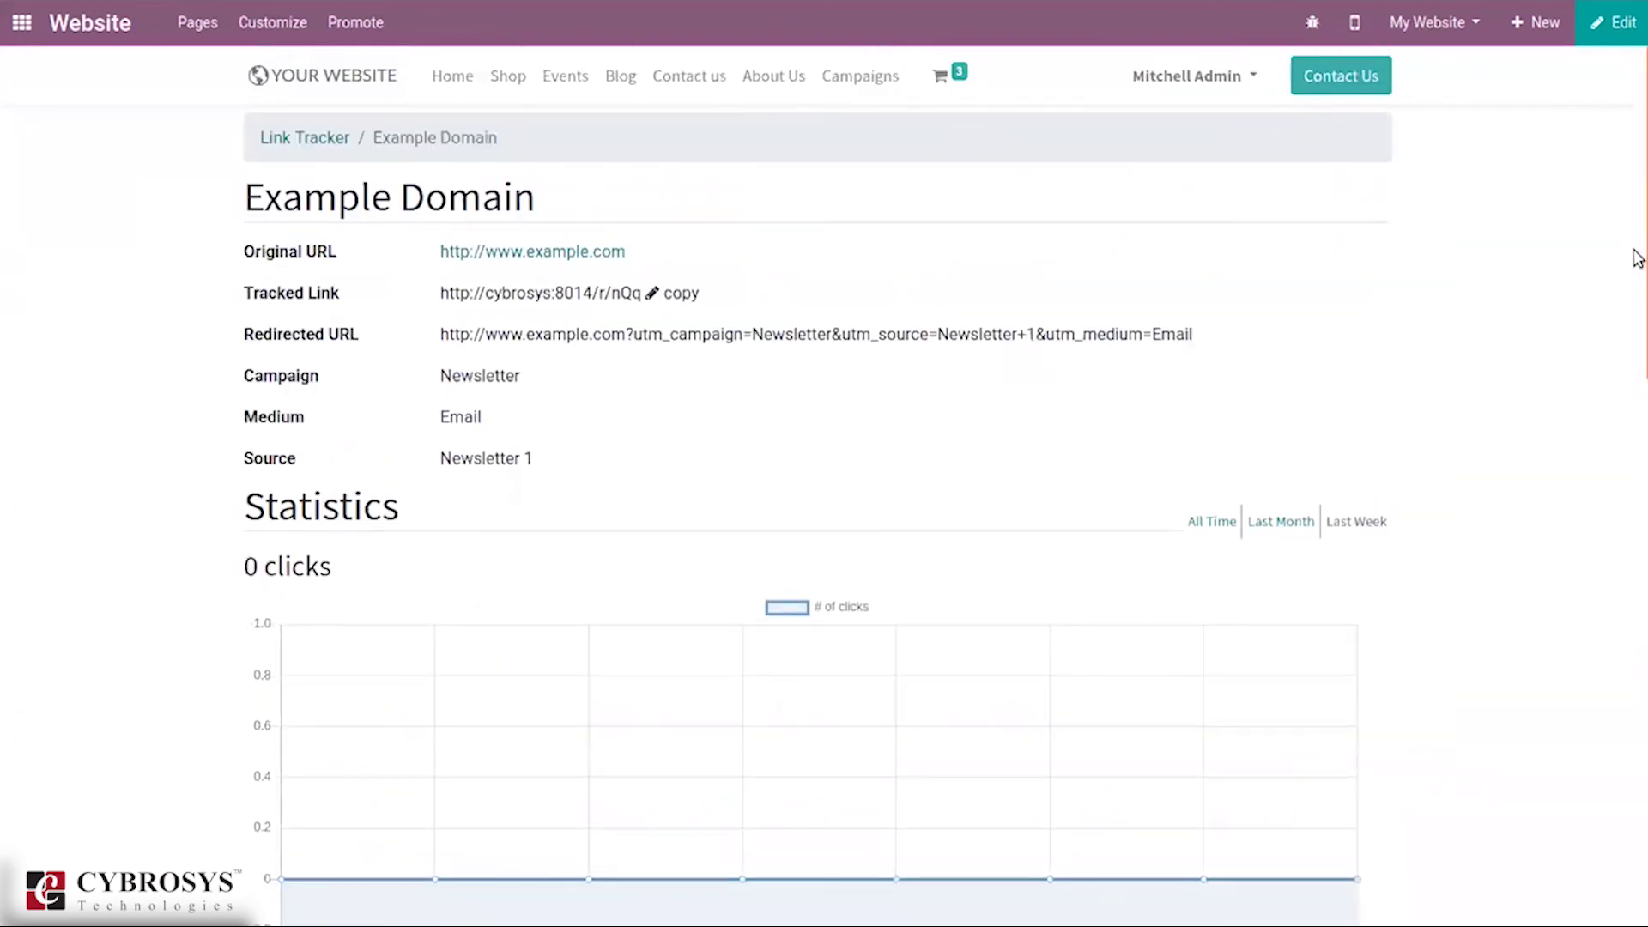